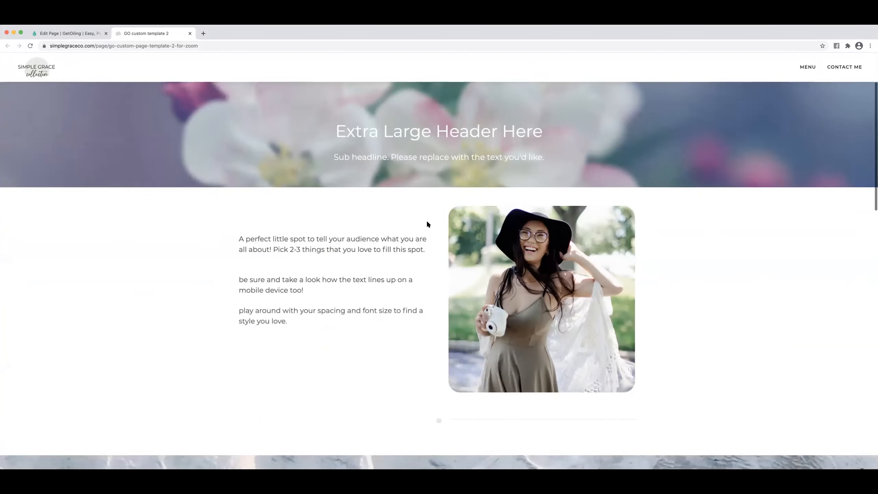
Review the live template page's header, text, quote and freebie sections in the desktop layout
{"action": "scroll", "coordinate": [427, 224], "scroll_direction": "down", "scroll_amount": 15}
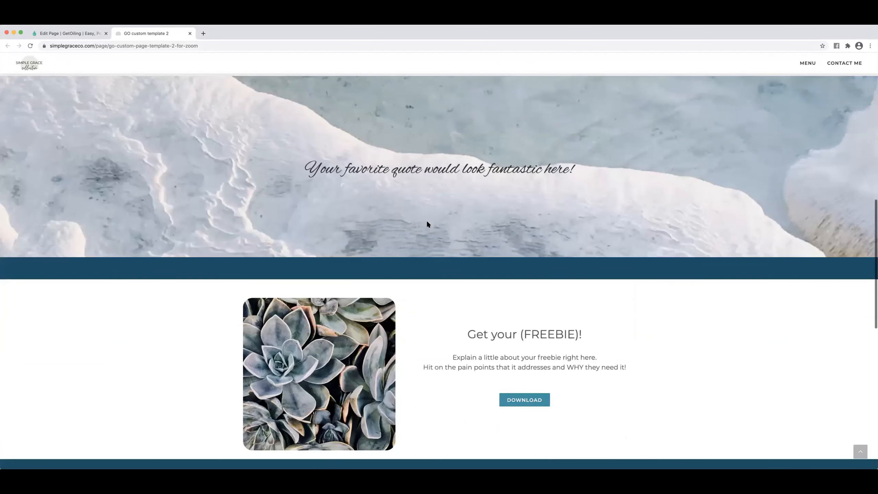
{"action": "scroll", "coordinate": [428, 228], "scroll_direction": "up", "scroll_amount": 20}
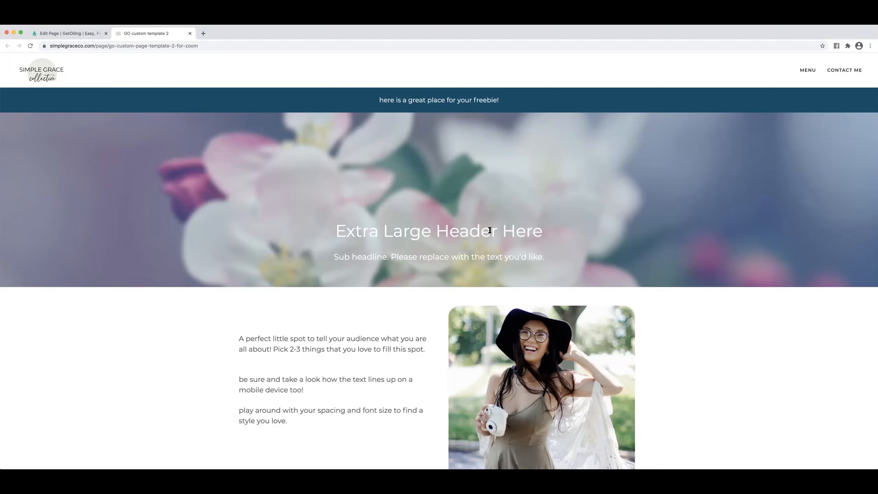
{"action": "scroll", "coordinate": [500, 234], "scroll_direction": "down", "scroll_amount": 3}
{"action": "scroll", "coordinate": [499, 236], "scroll_direction": "up", "scroll_amount": 3}
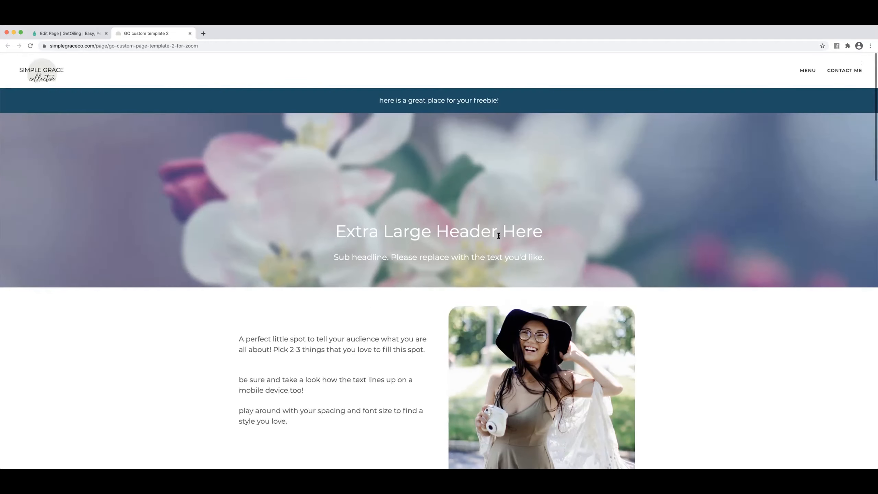
{"action": "scroll", "coordinate": [605, 296], "scroll_direction": "down", "scroll_amount": 1}
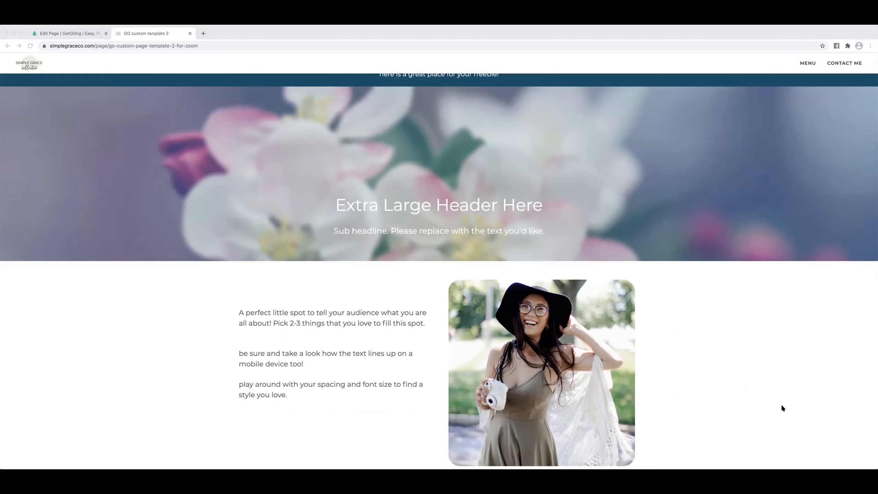
Preview the page in a 400-pixel-wide mobile layout, examine how the header and sections stack, and return to the desktop layout
{"action": "left_click", "coordinate": [806, 448]}
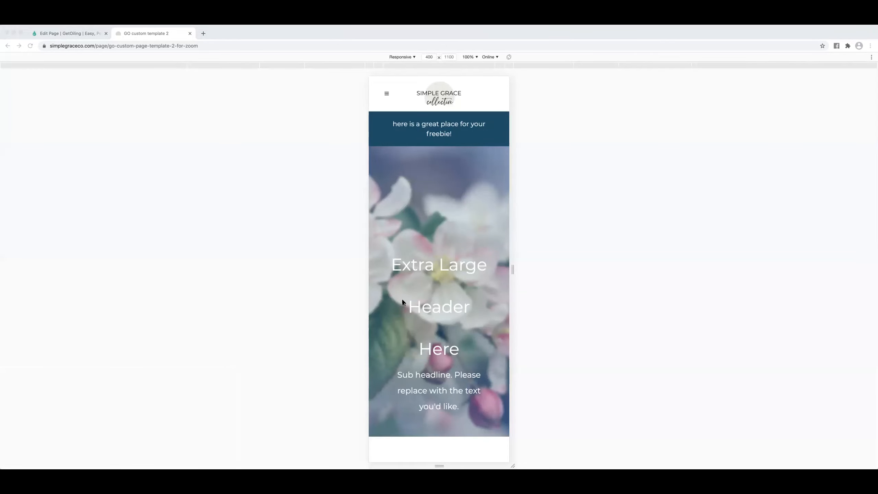
{"action": "scroll", "coordinate": [403, 302], "scroll_direction": "down", "scroll_amount": 1}
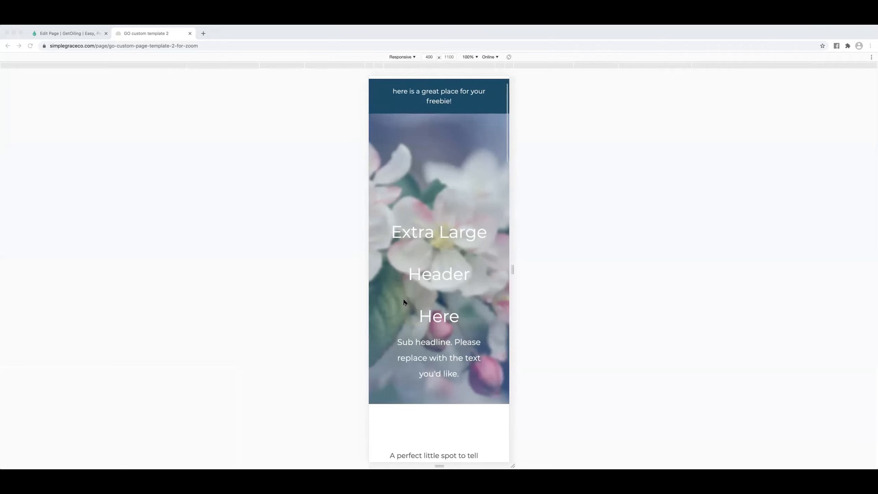
{"action": "scroll", "coordinate": [404, 303], "scroll_direction": "down", "scroll_amount": 1}
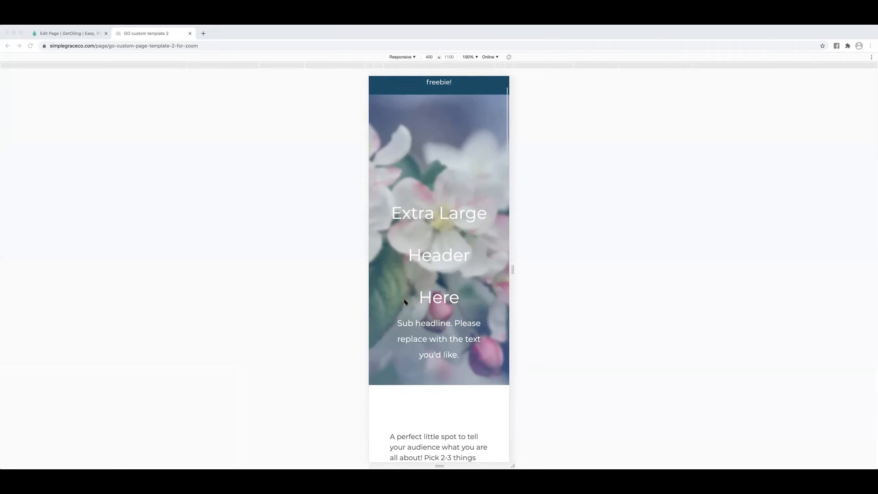
{"action": "scroll", "coordinate": [406, 301], "scroll_direction": "up", "scroll_amount": 2}
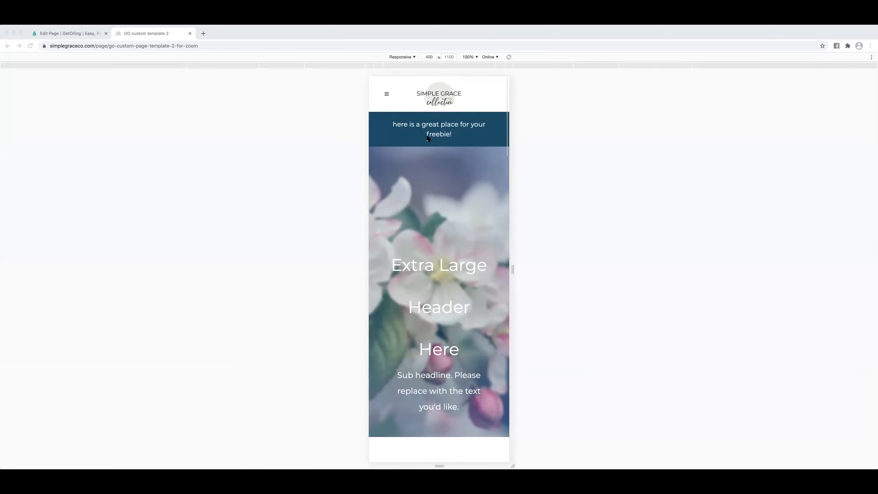
{"action": "scroll", "coordinate": [446, 303], "scroll_direction": "down", "scroll_amount": 6}
{"action": "scroll", "coordinate": [446, 306], "scroll_direction": "down", "scroll_amount": 10}
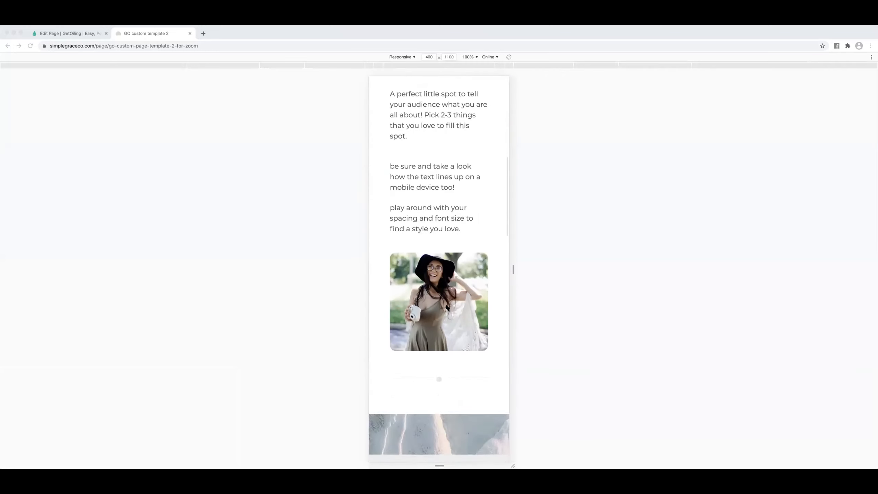
{"action": "scroll", "coordinate": [446, 307], "scroll_direction": "down", "scroll_amount": 15}
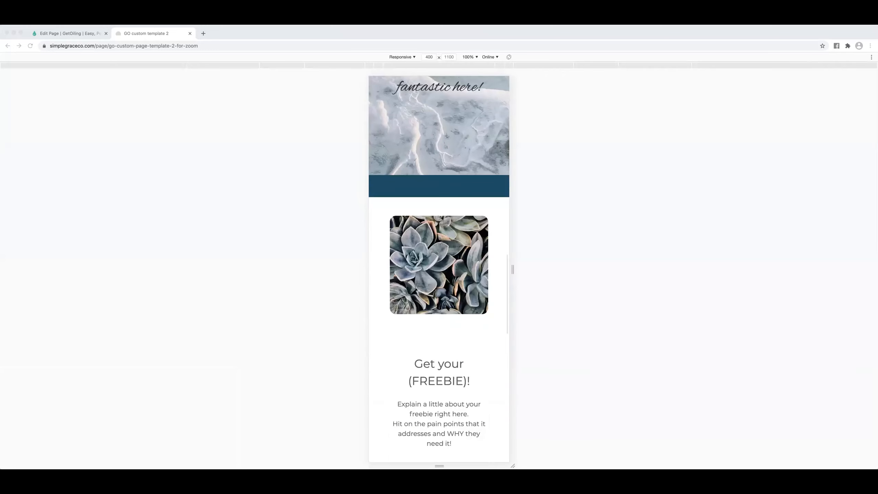
{"action": "scroll", "coordinate": [447, 311], "scroll_direction": "up", "scroll_amount": 7}
{"action": "scroll", "coordinate": [447, 310], "scroll_direction": "up", "scroll_amount": 15}
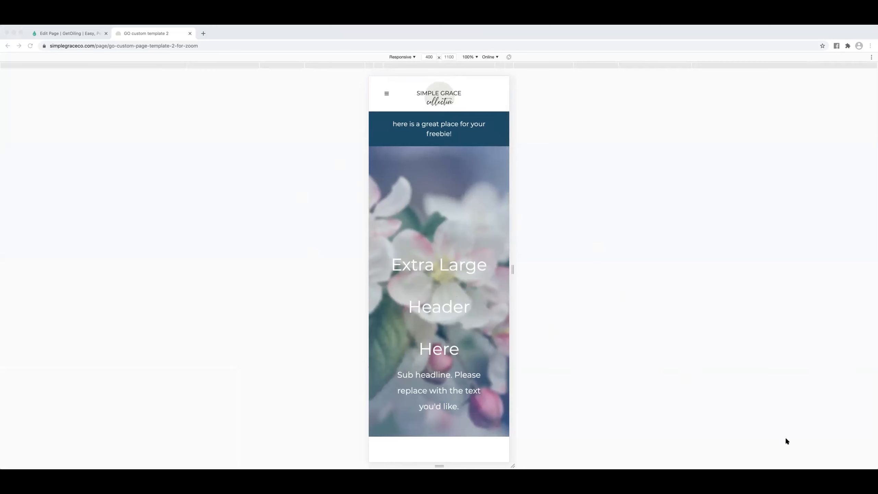
{"action": "key", "text": "super+shift+m"}
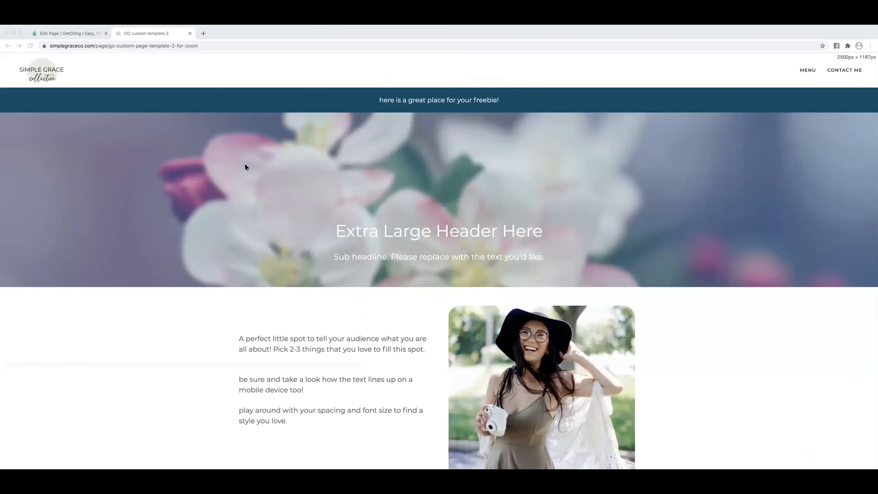
In the page editor, hide the flower header section on mobile devices
{"action": "left_click", "coordinate": [76, 32]}
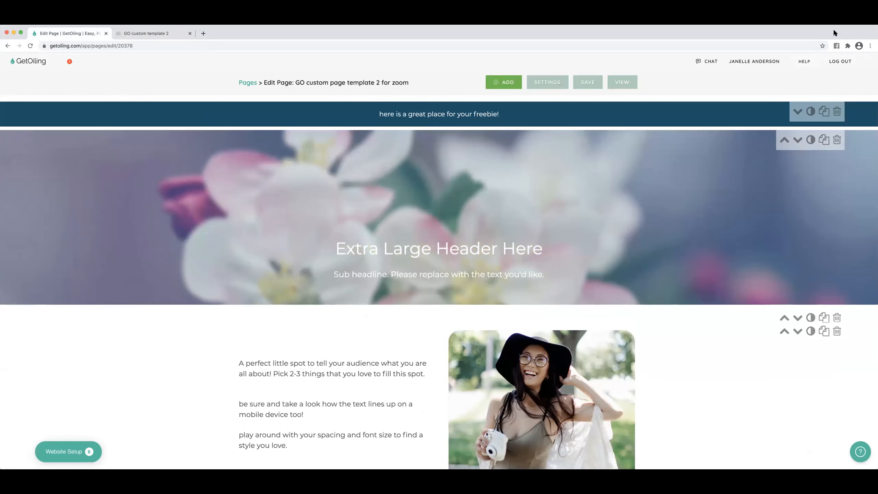
{"action": "left_click", "coordinate": [810, 139]}
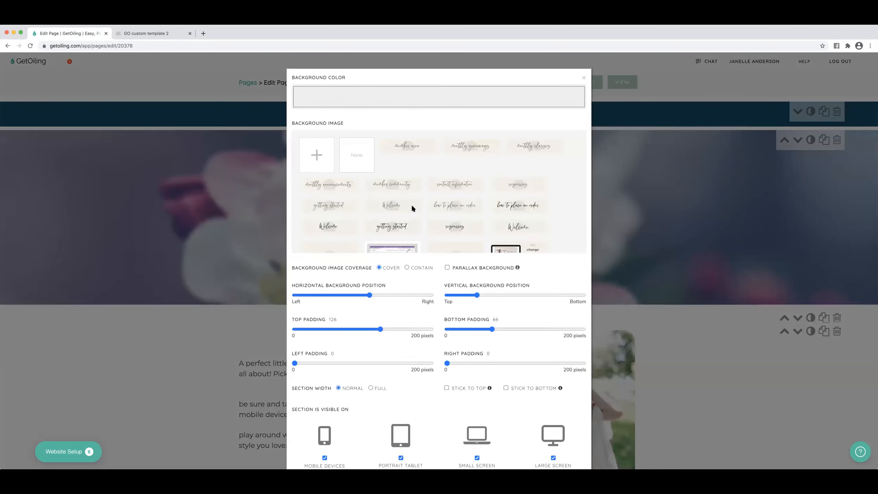
{"action": "scroll", "coordinate": [430, 293], "scroll_direction": "down", "scroll_amount": 3}
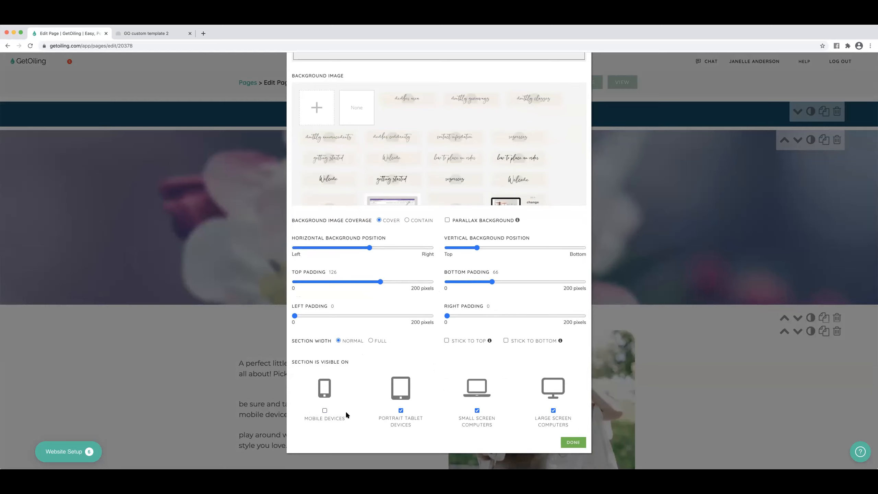
{"action": "left_click", "coordinate": [573, 442]}
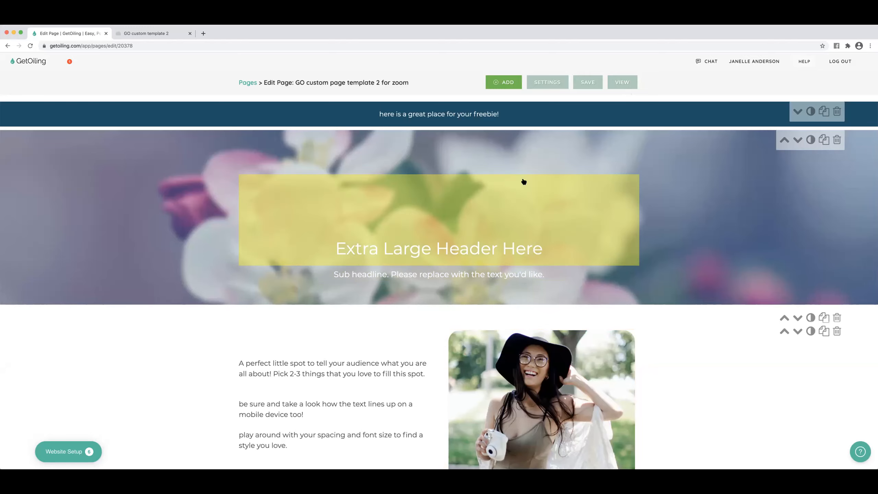
Duplicate the flower header section
{"action": "left_click", "coordinate": [824, 139]}
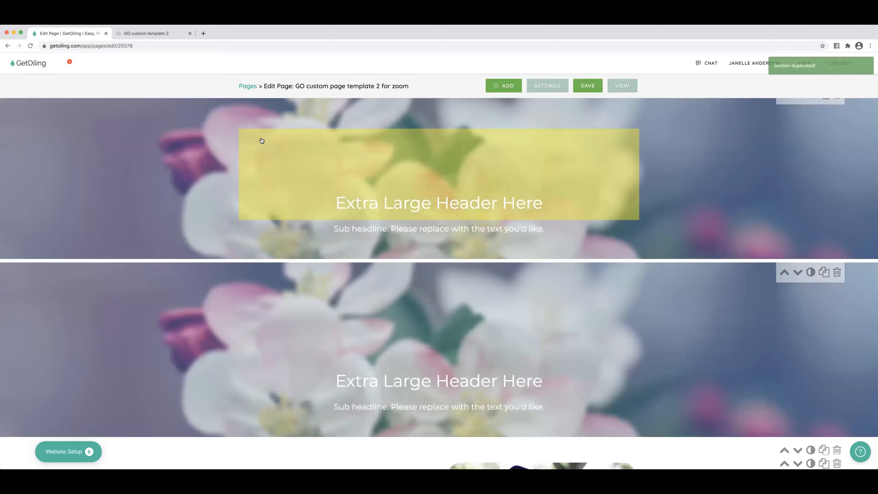
{"action": "scroll", "coordinate": [391, 225], "scroll_direction": "down", "scroll_amount": 3}
{"action": "scroll", "coordinate": [392, 223], "scroll_direction": "down", "scroll_amount": 1}
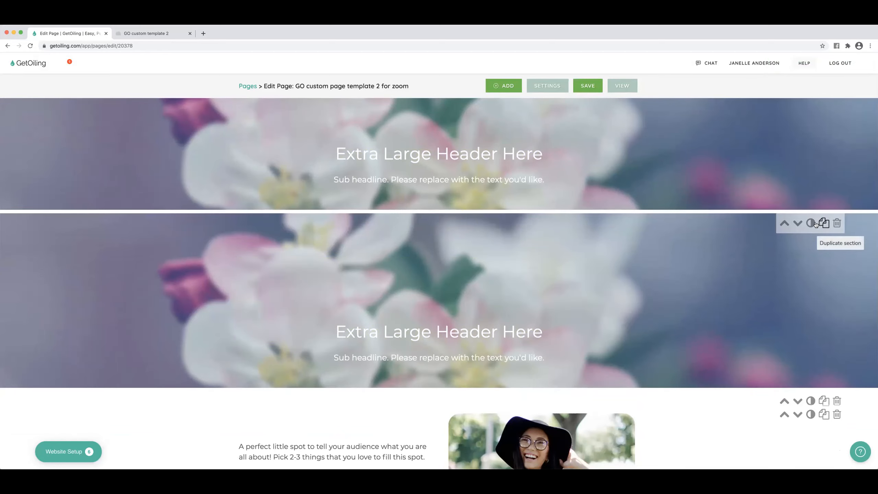
Make the duplicated header section visible on mobile devices only, excluding portrait tablets and small and large screen computers
{"action": "left_click", "coordinate": [812, 224]}
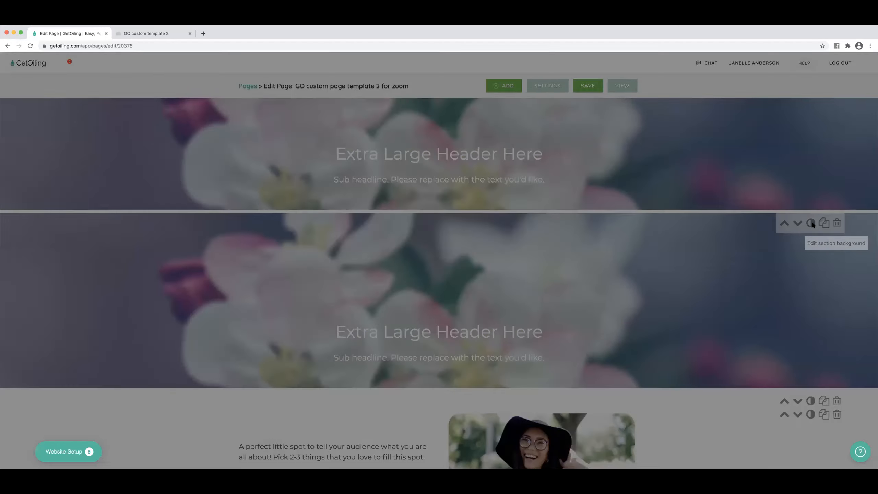
{"action": "scroll", "coordinate": [576, 275], "scroll_direction": "down", "scroll_amount": 1}
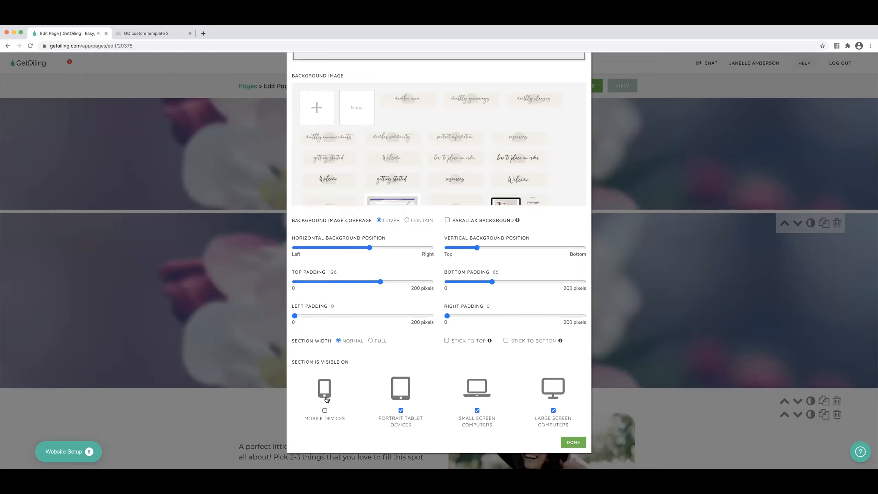
{"action": "left_click", "coordinate": [324, 410]}
{"action": "left_click", "coordinate": [477, 411]}
{"action": "left_click", "coordinate": [574, 443]}
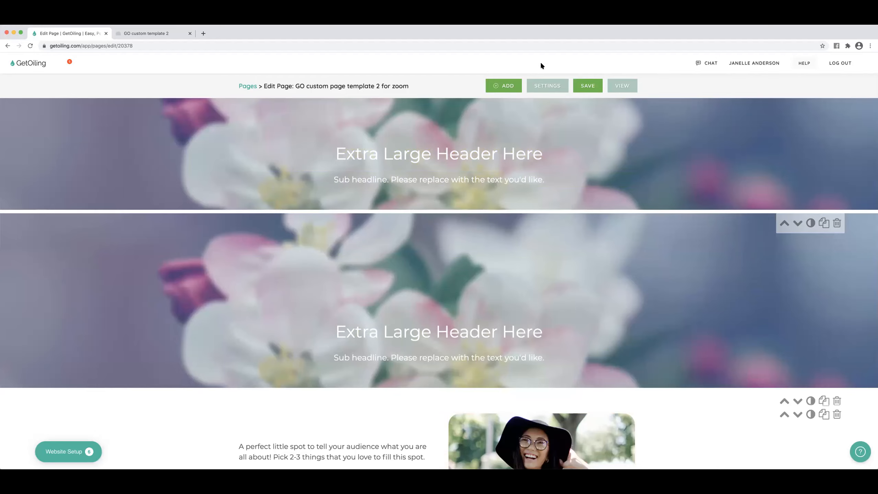
Save the page, check the header on the live desktop page, and return to the page editor
{"action": "left_click", "coordinate": [588, 86]}
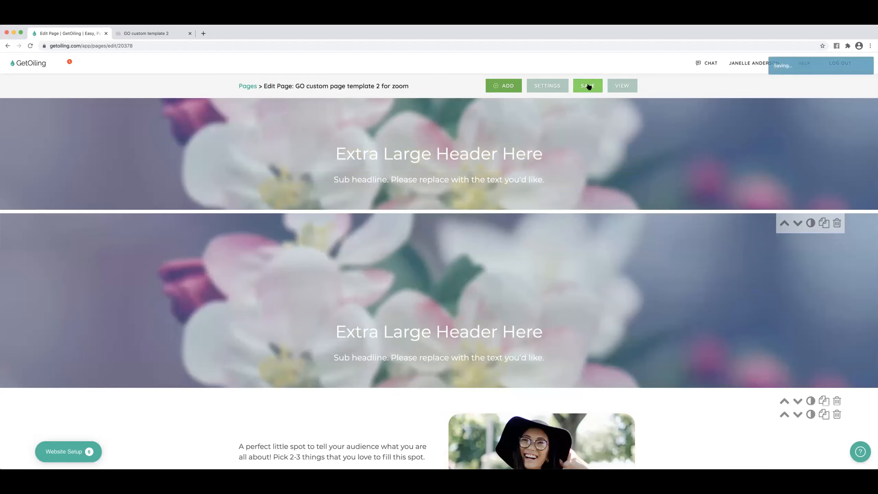
{"action": "left_click", "coordinate": [623, 85]}
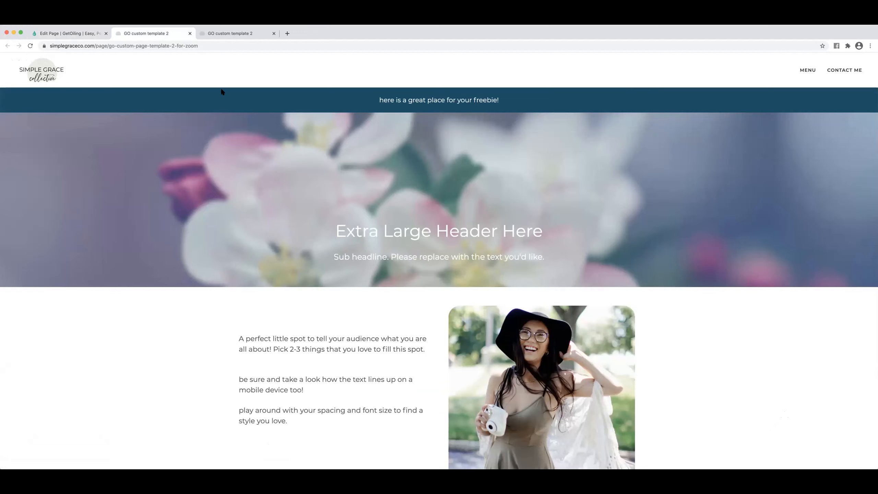
{"action": "left_click", "coordinate": [274, 33]}
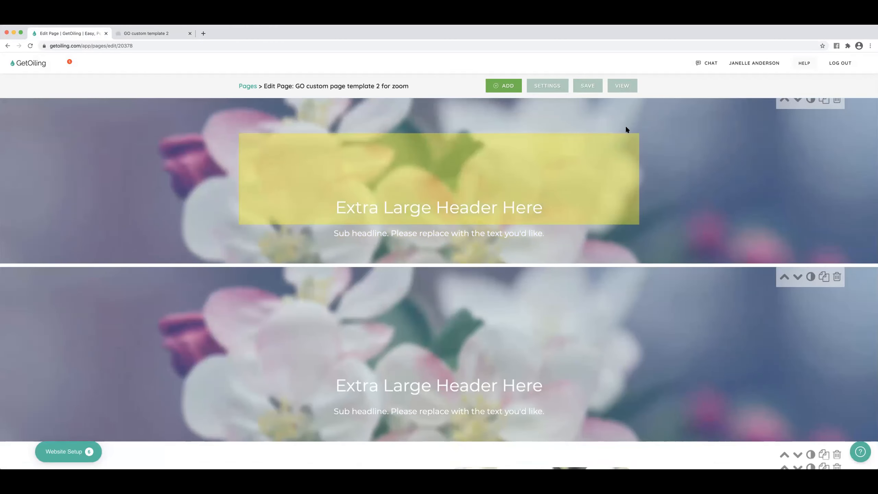
{"action": "left_click", "coordinate": [162, 33]}
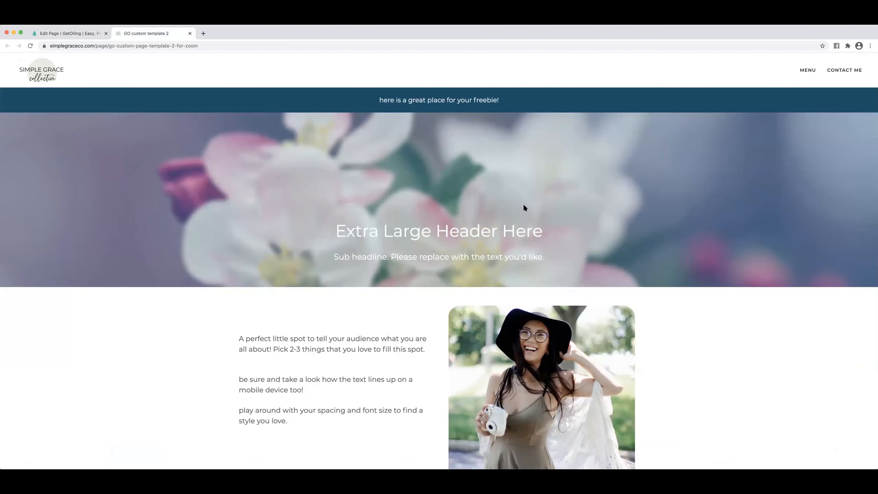
{"action": "left_click", "coordinate": [86, 34]}
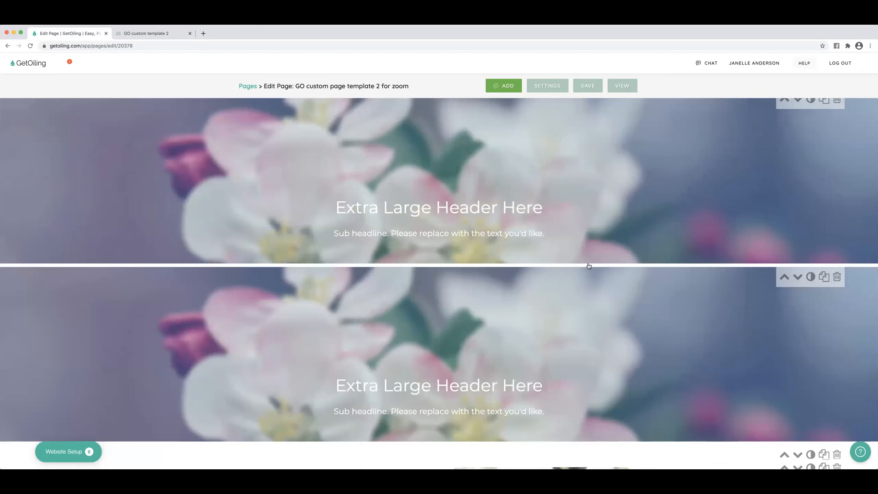
Set the mobile-only header section's top padding to 13 and bottom padding to 9, and shift its horizontal background position toward the left
{"action": "scroll", "coordinate": [592, 219], "scroll_direction": "down", "scroll_amount": 2}
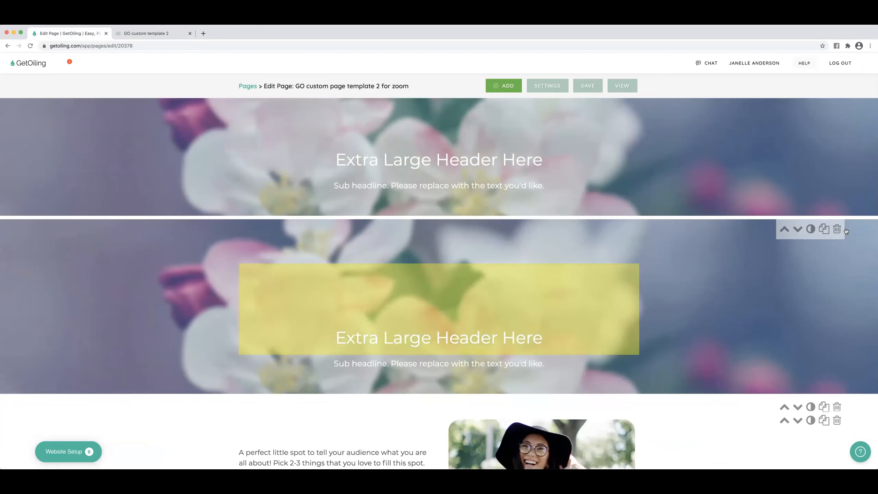
{"action": "left_click", "coordinate": [811, 228]}
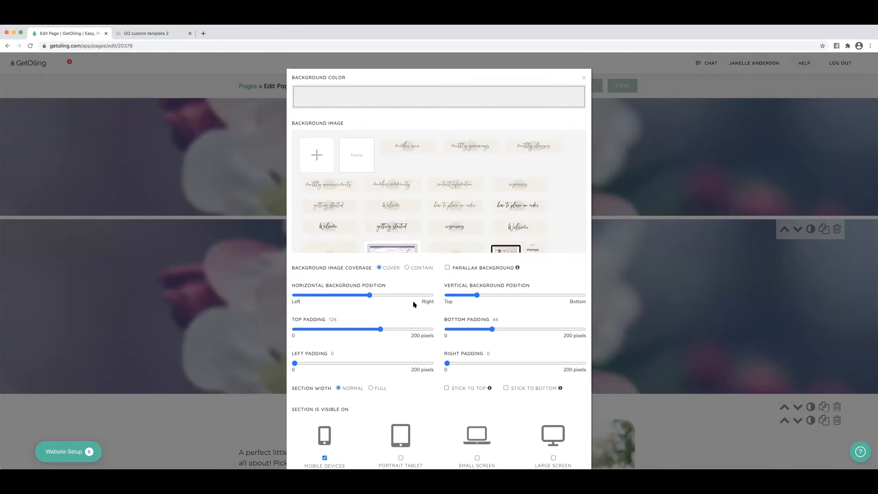
{"action": "left_click_drag", "start_coordinate": [380, 329], "coordinate": [305, 329]}
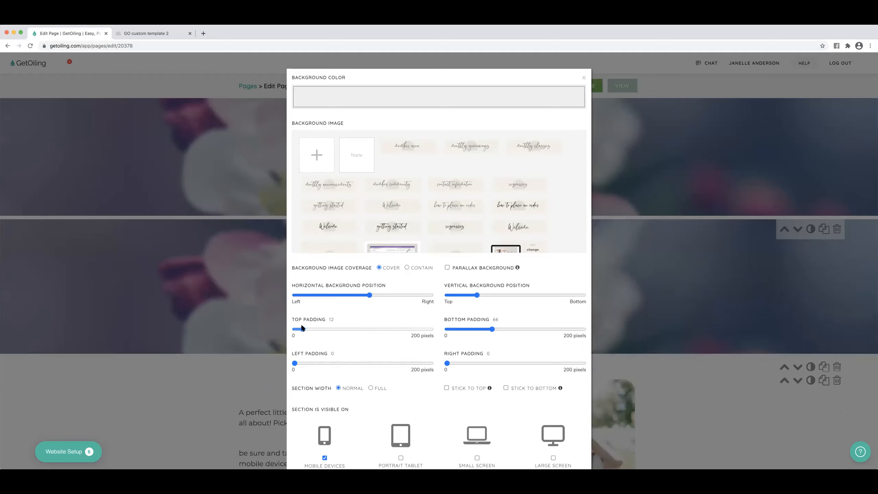
{"action": "left_click_drag", "start_coordinate": [493, 329], "coordinate": [454, 330]}
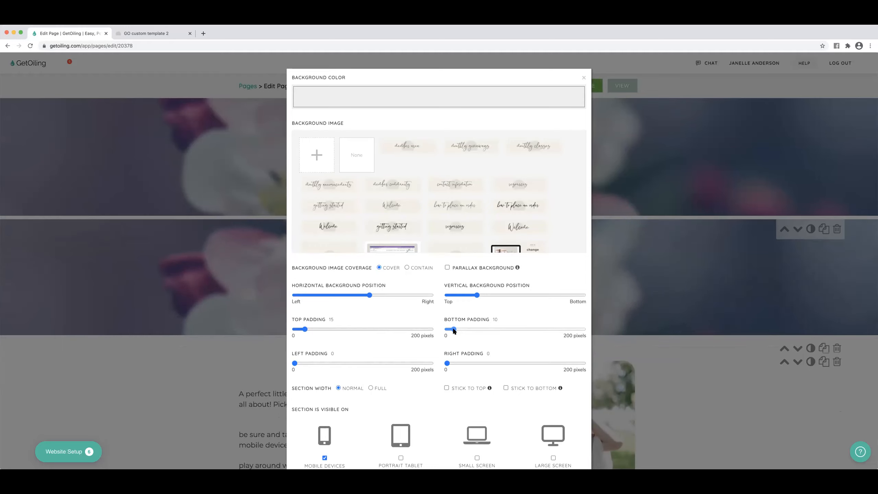
{"action": "left_click_drag", "start_coordinate": [370, 295], "coordinate": [349, 295]}
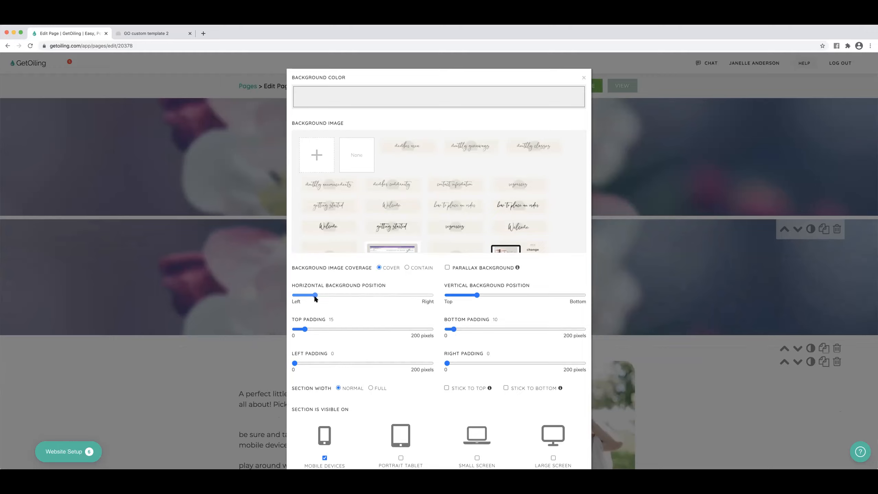
{"action": "left_click_drag", "start_coordinate": [315, 298], "coordinate": [351, 300]}
{"action": "left_click_drag", "start_coordinate": [305, 330], "coordinate": [303, 329]}
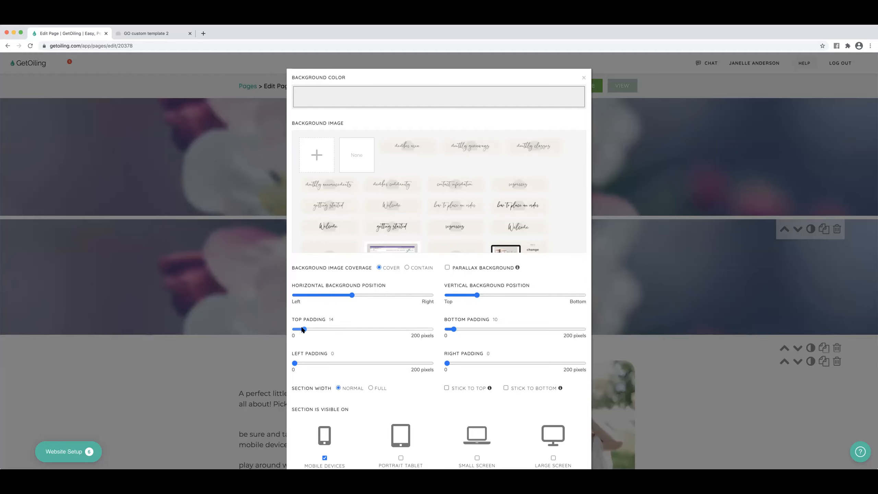
{"action": "left_click_drag", "start_coordinate": [455, 329], "coordinate": [453, 329]}
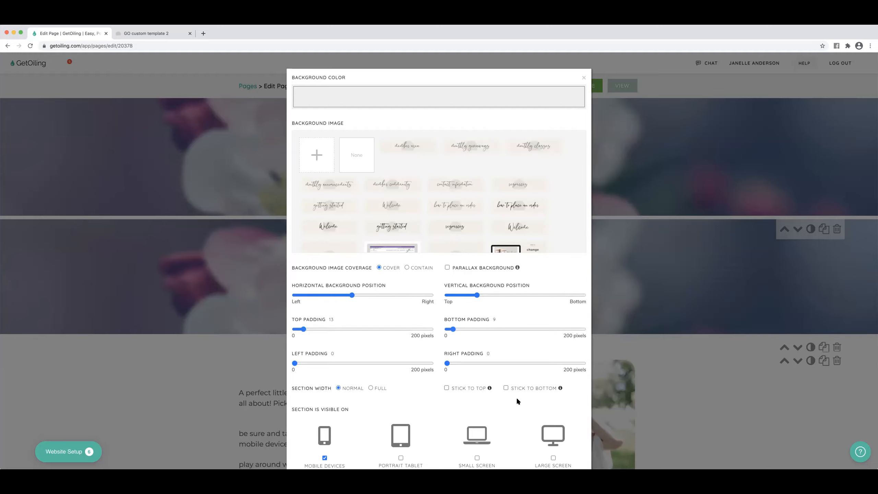
{"action": "scroll", "coordinate": [517, 399], "scroll_direction": "down", "scroll_amount": 2}
{"action": "left_click", "coordinate": [574, 442]}
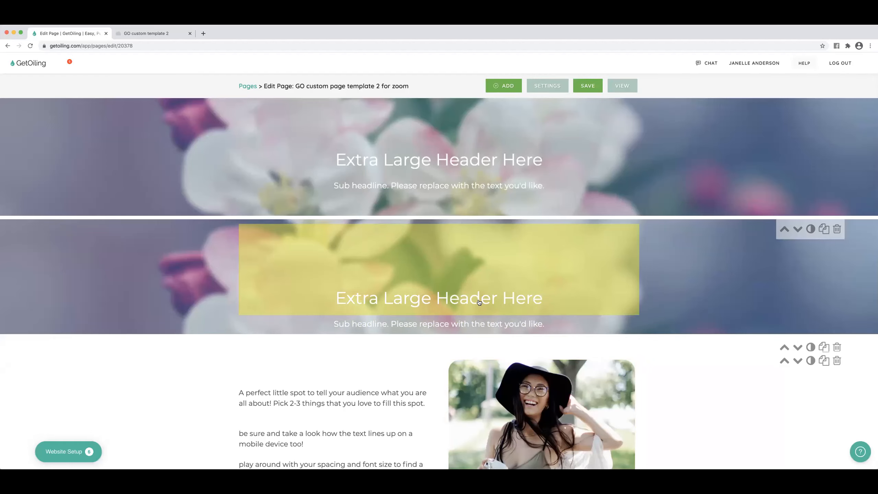
Set the font size of the mobile-only header's "Extra Large Header Here" text to 36
{"action": "left_click", "coordinate": [477, 298]}
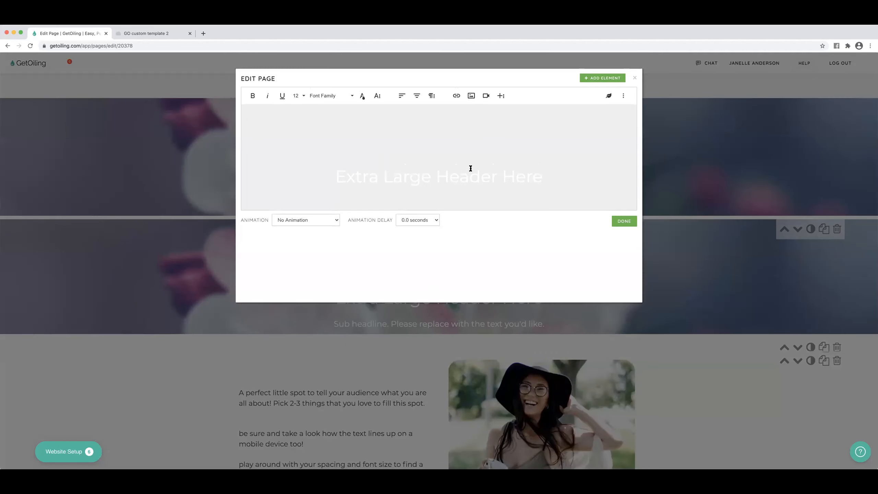
{"action": "triple_click", "coordinate": [470, 176]}
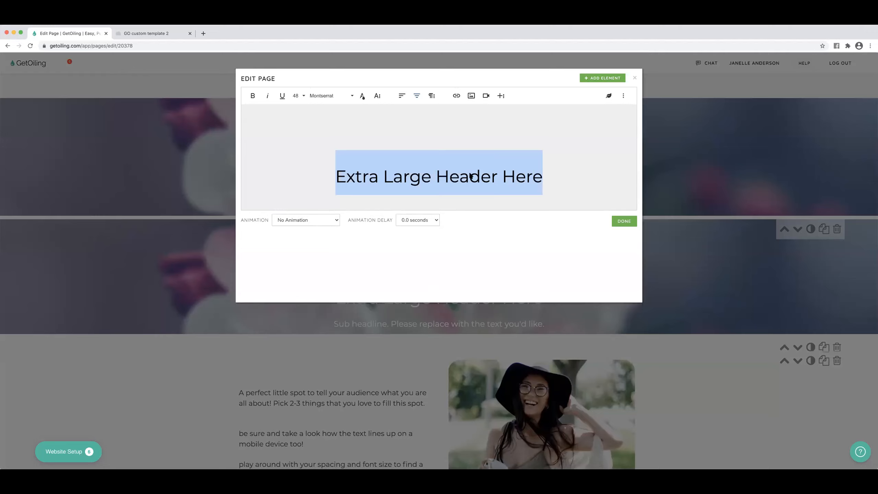
{"action": "left_click", "coordinate": [298, 96]}
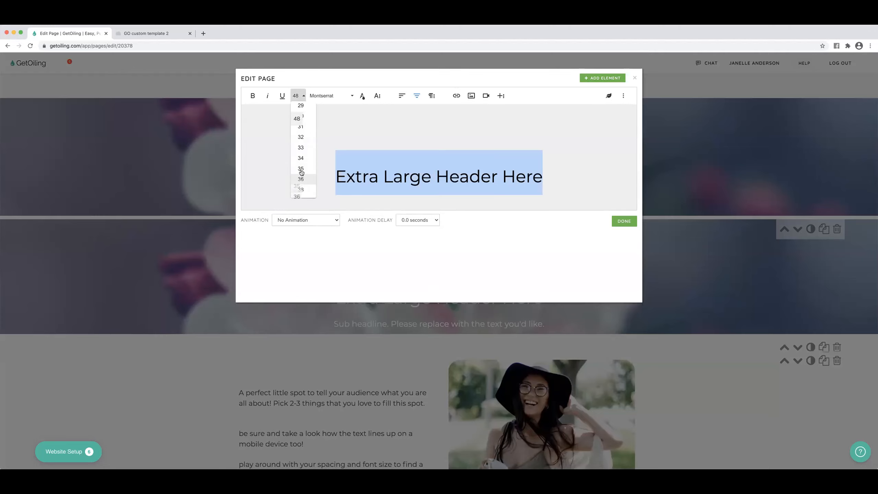
{"action": "left_click", "coordinate": [303, 179]}
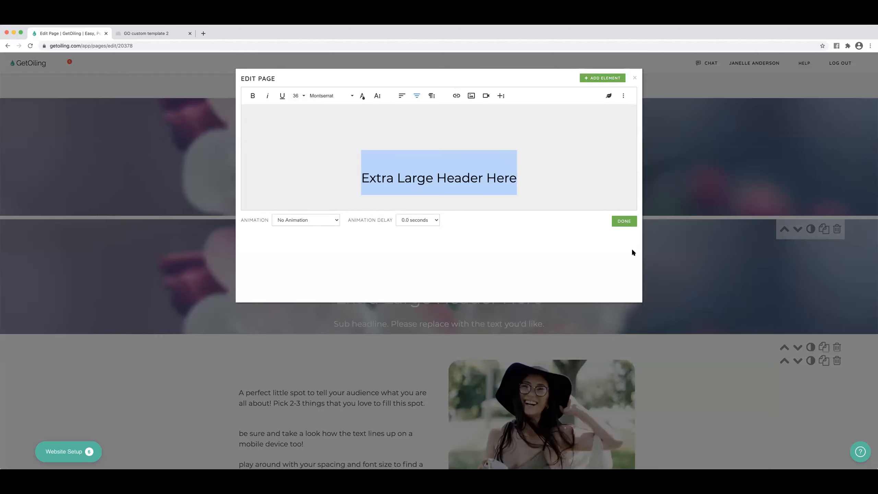
{"action": "left_click", "coordinate": [625, 221]}
Set the font size of the mobile-only header's sub headline text to 18
{"action": "left_click", "coordinate": [537, 324]}
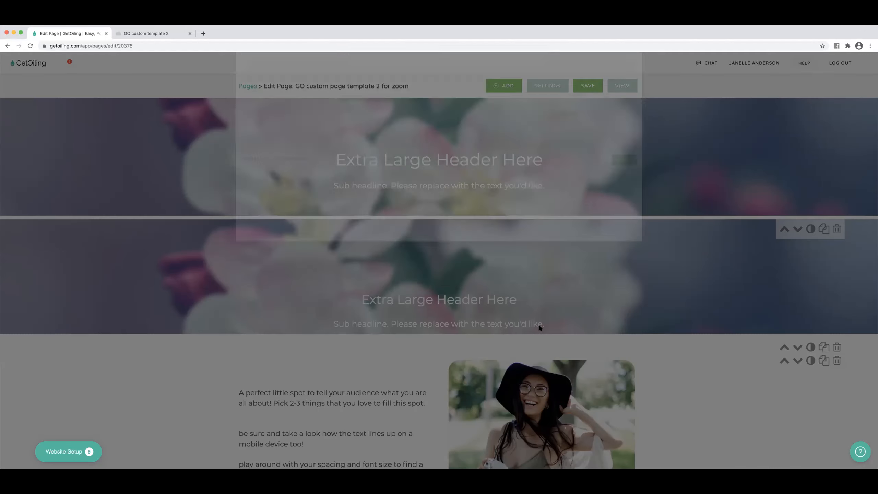
{"action": "triple_click", "coordinate": [462, 122]}
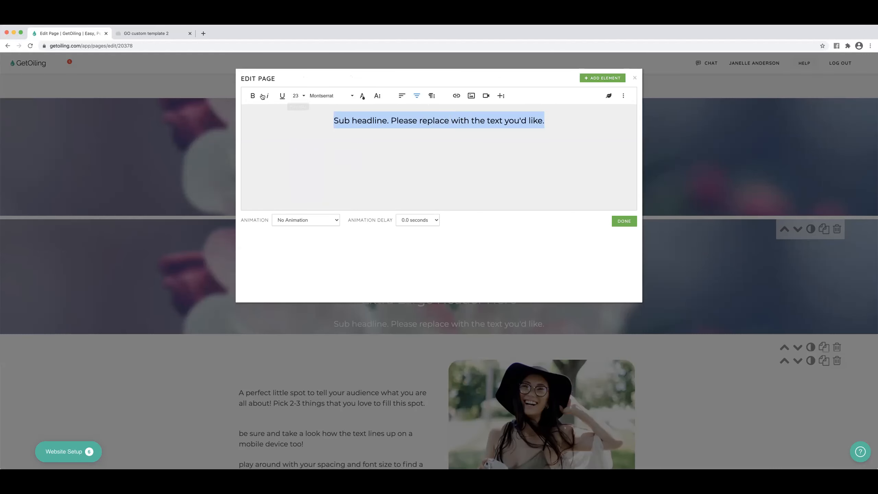
{"action": "left_click", "coordinate": [295, 96]}
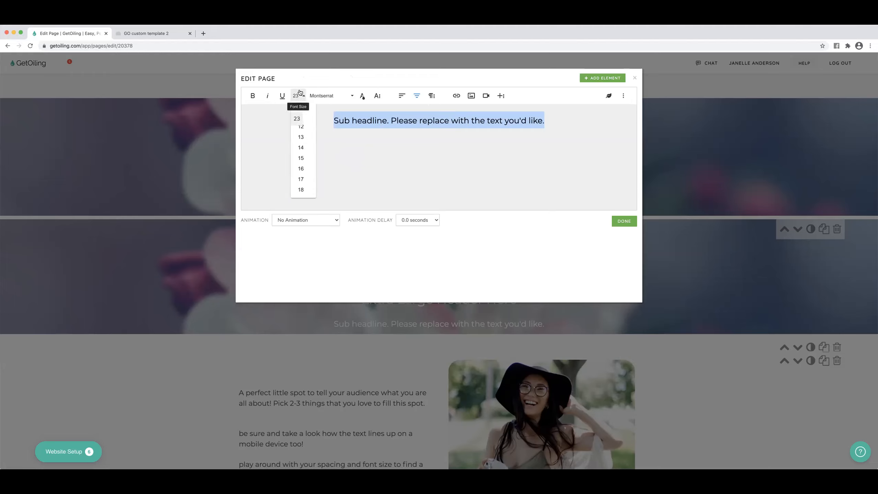
{"action": "scroll", "coordinate": [304, 189], "scroll_direction": "down", "scroll_amount": 3}
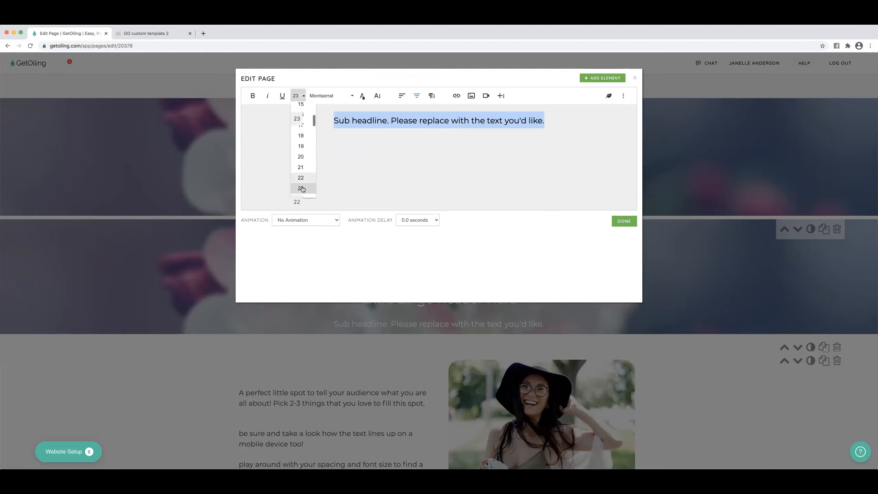
{"action": "scroll", "coordinate": [306, 176], "scroll_direction": "up", "scroll_amount": 1}
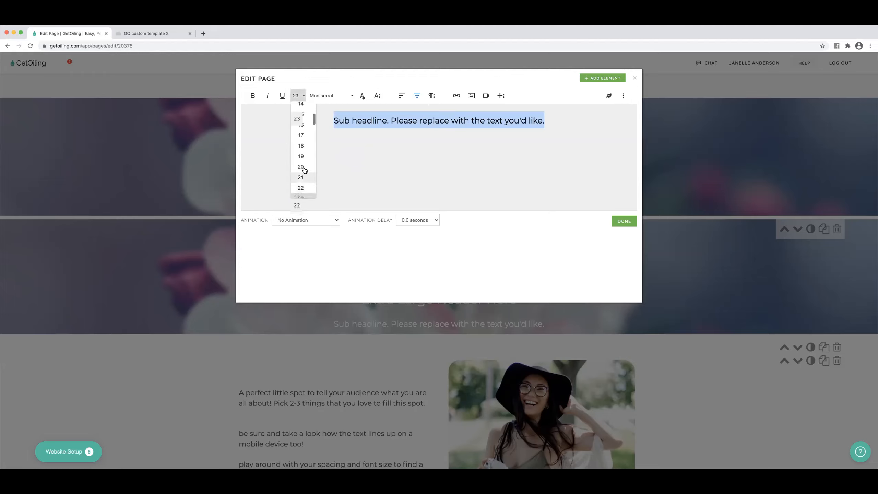
{"action": "left_click", "coordinate": [301, 150]}
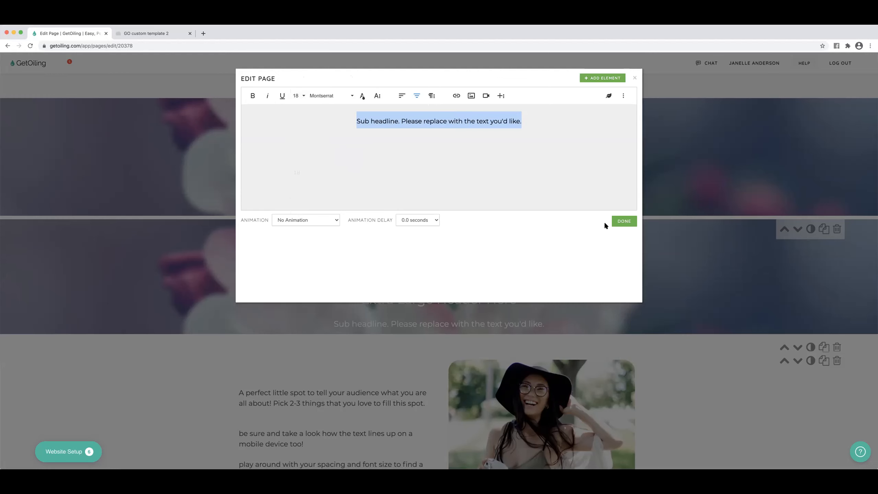
{"action": "left_click", "coordinate": [621, 222]}
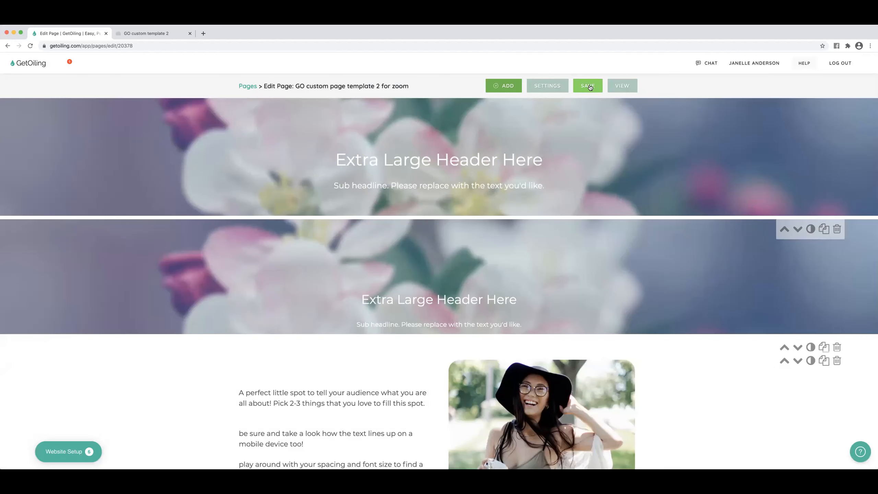
Save the page and reload its live version
{"action": "left_click", "coordinate": [590, 87]}
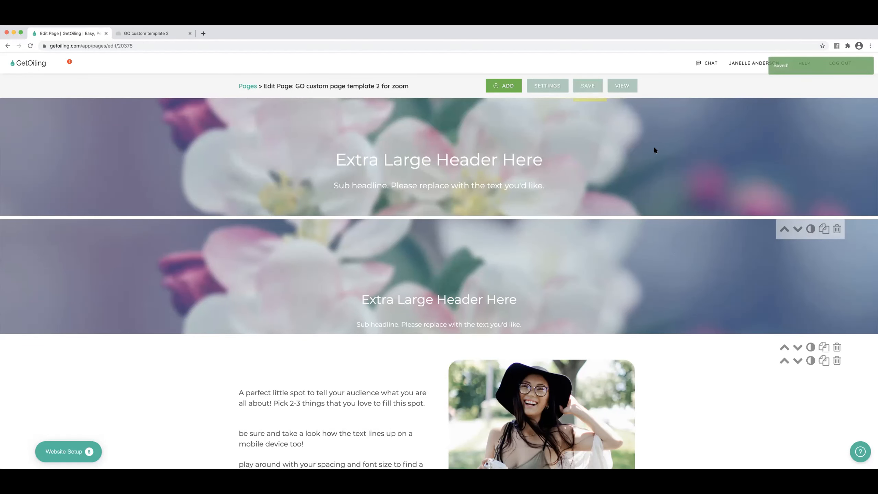
{"action": "left_click", "coordinate": [155, 29]}
{"action": "left_click", "coordinate": [30, 46]}
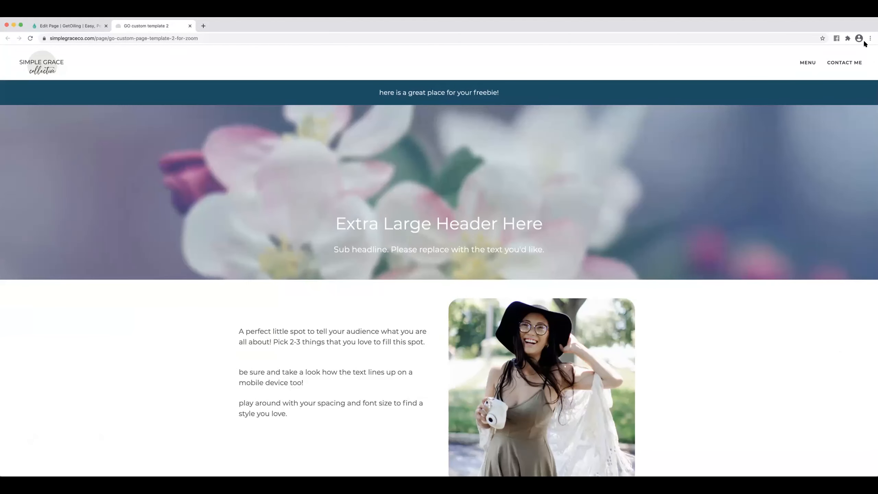
Show the live page in a phone-width preview using the browser's Developer Tools
{"action": "left_click", "coordinate": [871, 64]}
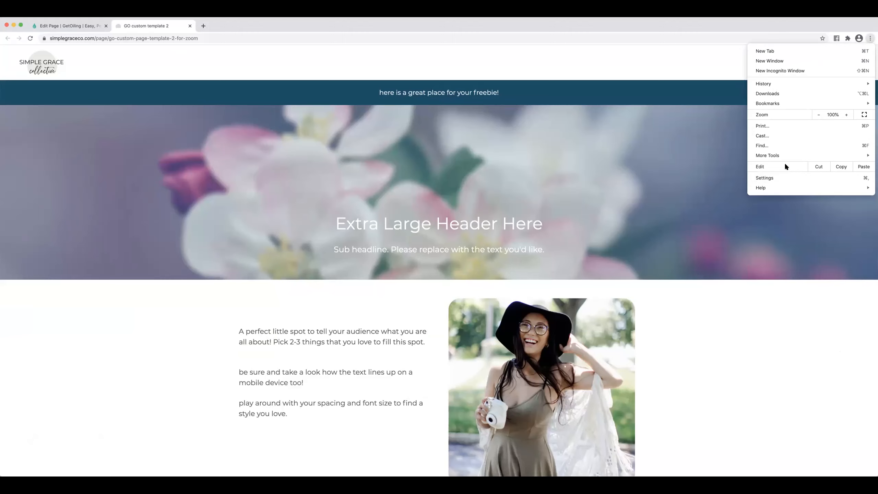
{"action": "mouse_move", "coordinate": [774, 157]}
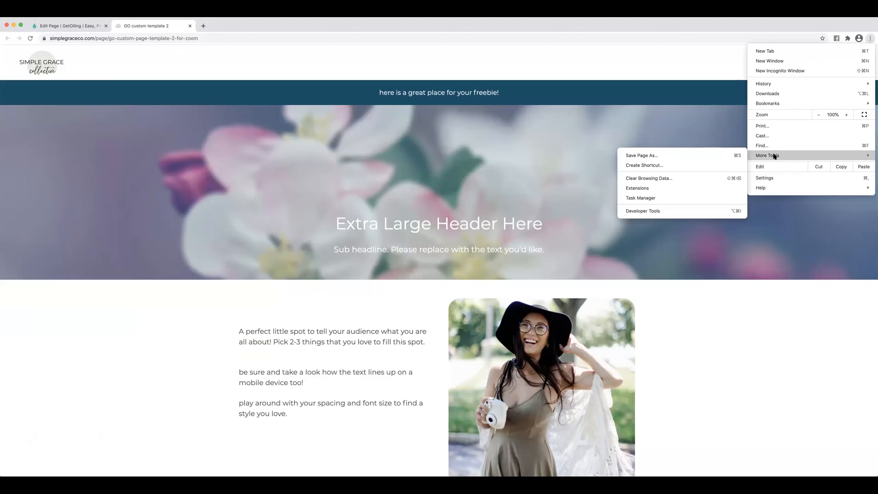
{"action": "left_click", "coordinate": [690, 211]}
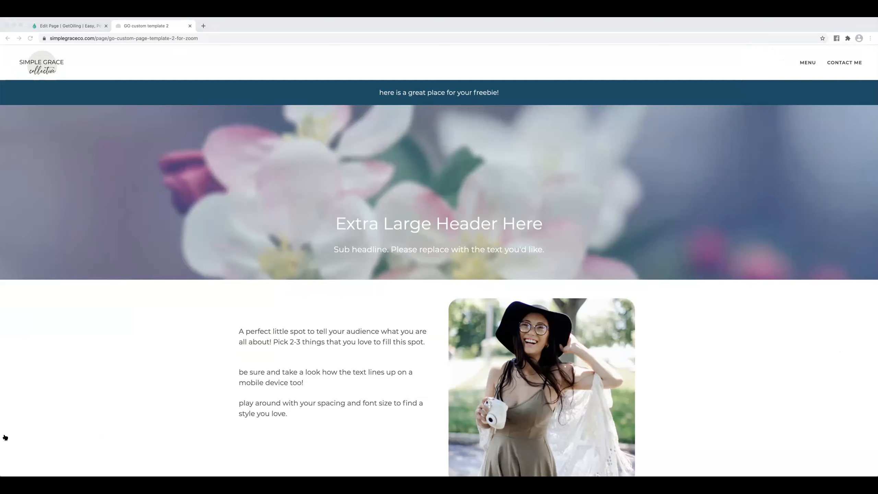
{"action": "left_click", "coordinate": [6, 438]}
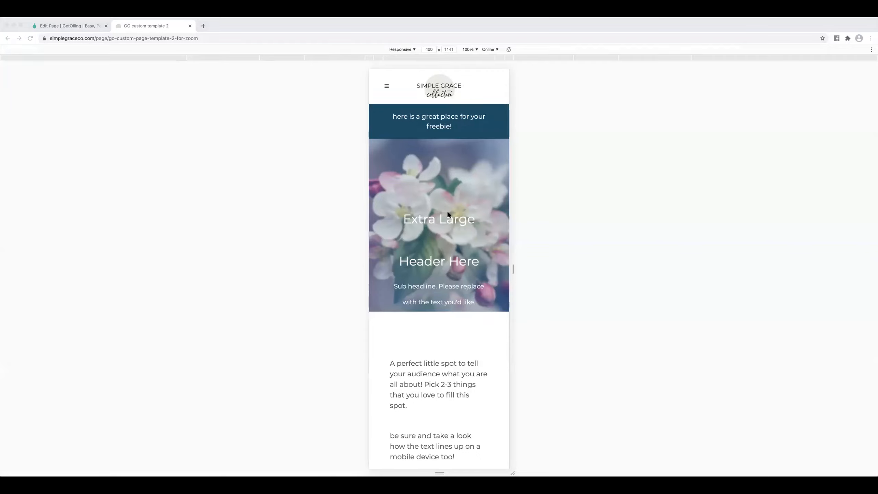
Examine the flower header and the sections below it in the mobile preview, checking text wrapping, spacing and background images
{"action": "scroll", "coordinate": [438, 237], "scroll_direction": "up", "scroll_amount": 2}
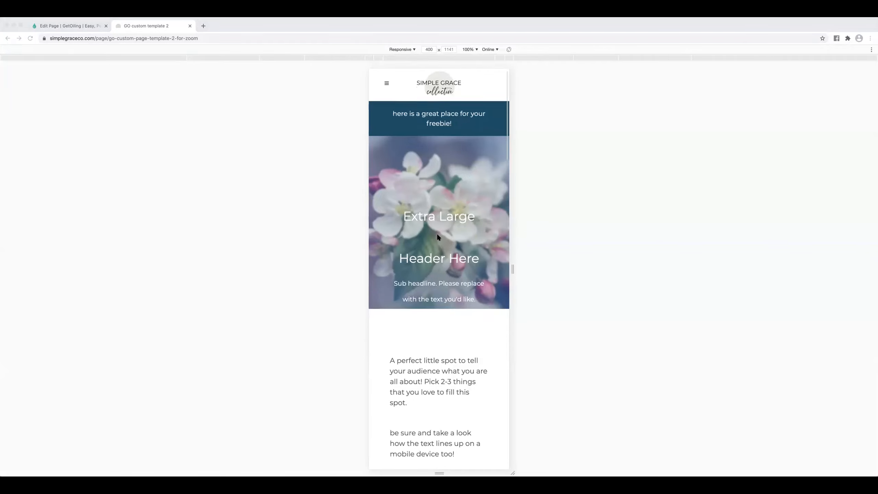
{"action": "scroll", "coordinate": [437, 237], "scroll_direction": "down", "scroll_amount": 2}
{"action": "scroll", "coordinate": [438, 237], "scroll_direction": "up", "scroll_amount": 2}
{"action": "scroll", "coordinate": [437, 238], "scroll_direction": "down", "scroll_amount": 5}
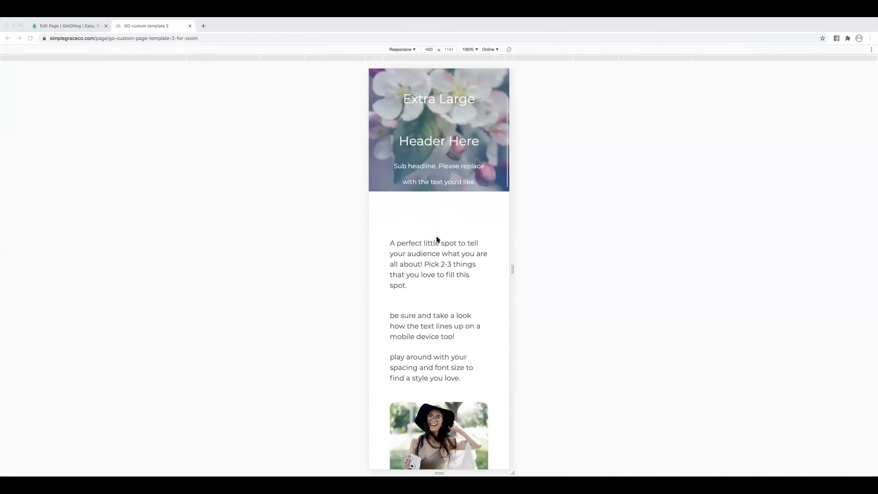
{"action": "scroll", "coordinate": [436, 238], "scroll_direction": "down", "scroll_amount": 9}
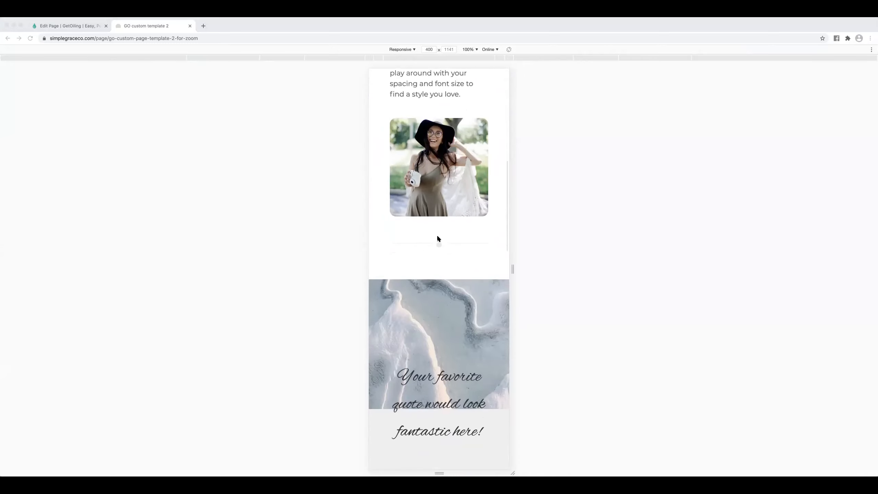
{"action": "scroll", "coordinate": [439, 238], "scroll_direction": "down", "scroll_amount": 10}
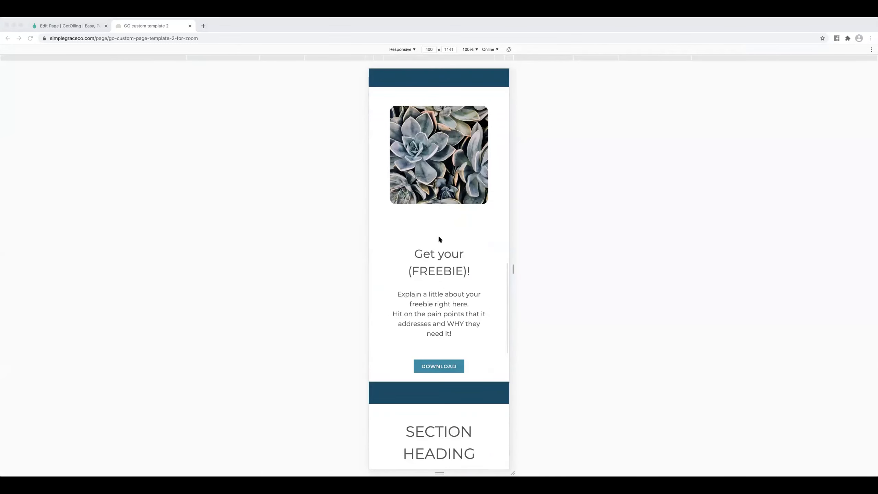
{"action": "scroll", "coordinate": [439, 239], "scroll_direction": "up", "scroll_amount": 20}
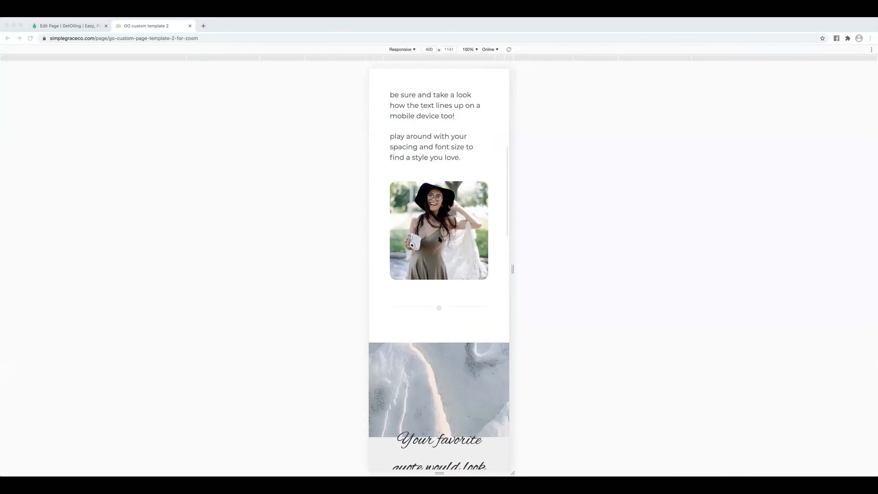
{"action": "scroll", "coordinate": [439, 238], "scroll_direction": "up", "scroll_amount": 2}
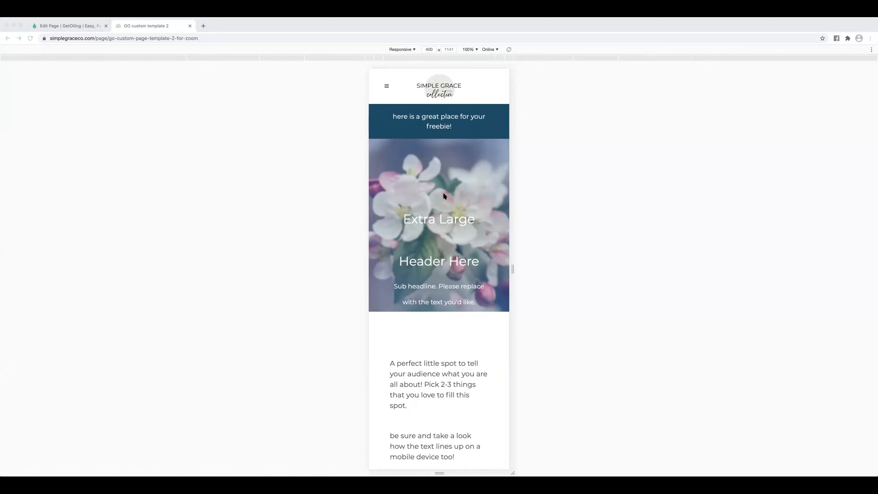
Return to the page editor and review the mobile-only header's section settings and the available section templates without changing anything
{"action": "left_click", "coordinate": [70, 25]}
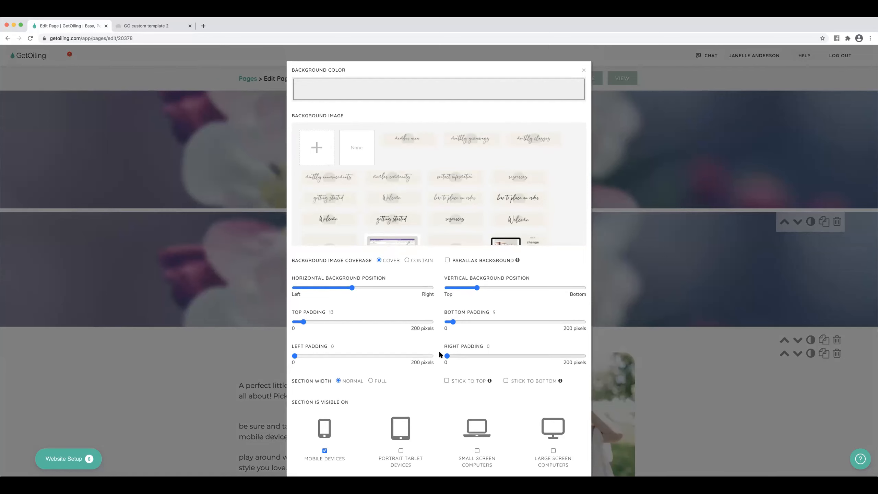
{"action": "scroll", "coordinate": [439, 353], "scroll_direction": "down", "scroll_amount": 2}
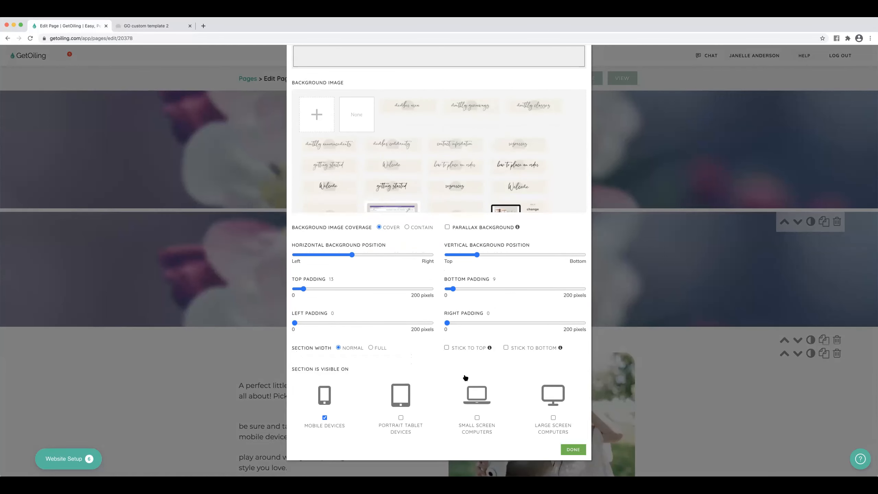
{"action": "left_click", "coordinate": [573, 449]}
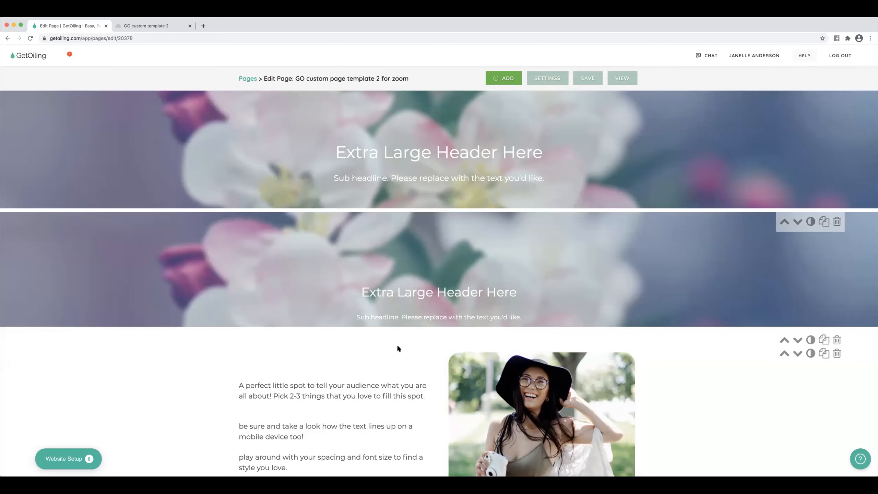
{"action": "left_click", "coordinate": [504, 79]}
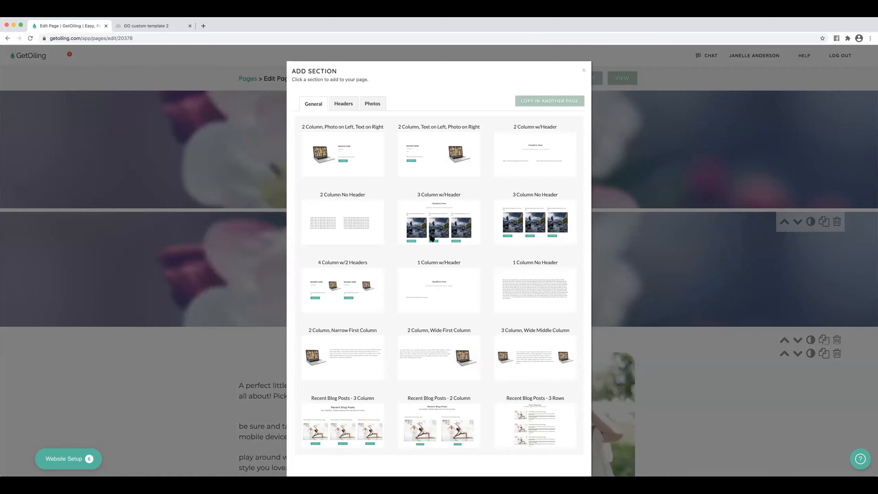
{"action": "left_click", "coordinate": [584, 72]}
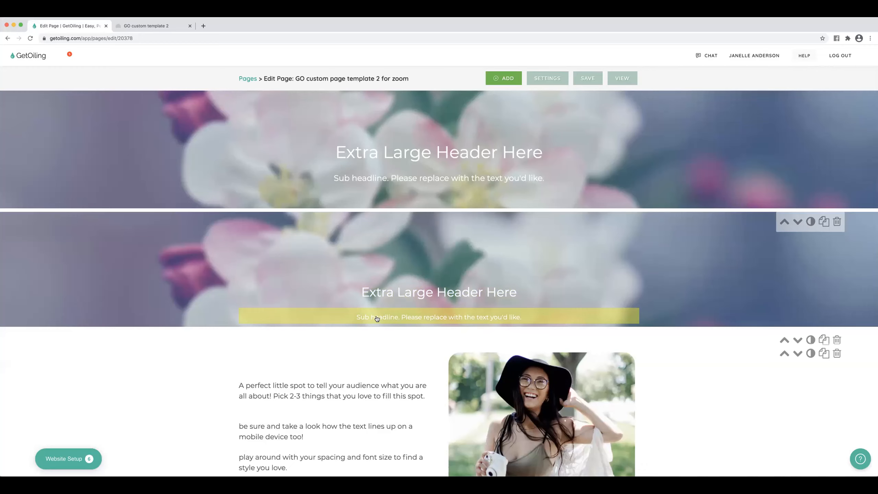
Delete "mobile device too!" from the text block beside the portrait photo and try a line break in its place
{"action": "scroll", "coordinate": [398, 324], "scroll_direction": "down", "scroll_amount": 3}
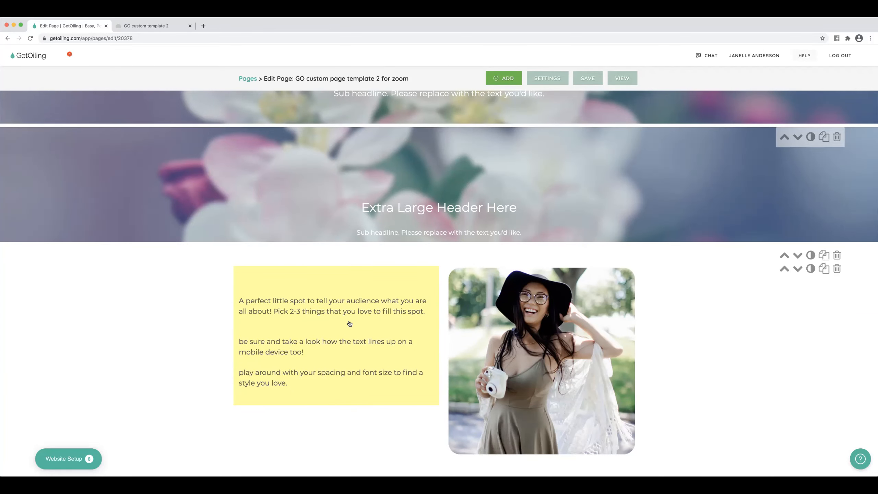
{"action": "scroll", "coordinate": [349, 324], "scroll_direction": "down", "scroll_amount": 10}
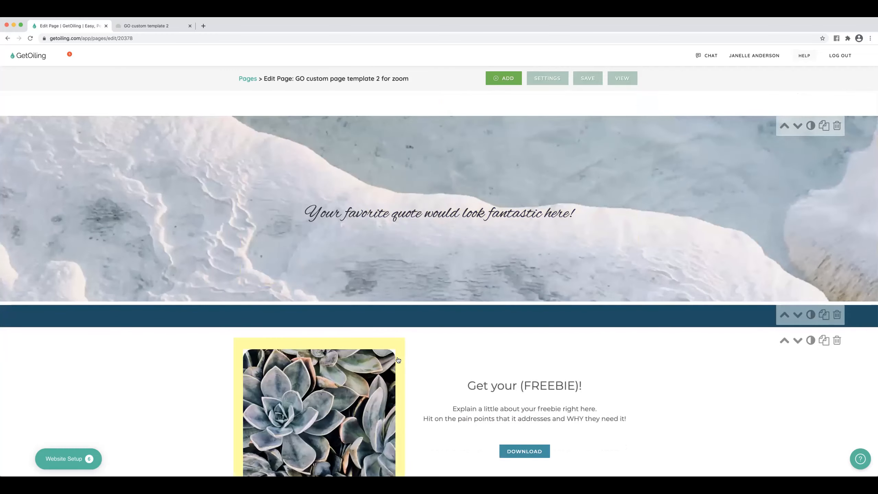
{"action": "scroll", "coordinate": [414, 368], "scroll_direction": "down", "scroll_amount": 5}
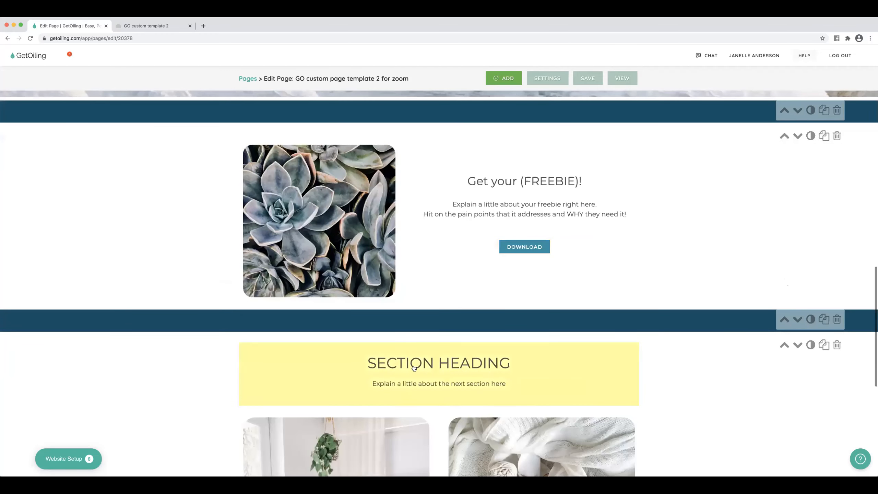
{"action": "scroll", "coordinate": [414, 367], "scroll_direction": "up", "scroll_amount": 4}
{"action": "scroll", "coordinate": [414, 367], "scroll_direction": "up", "scroll_amount": 10}
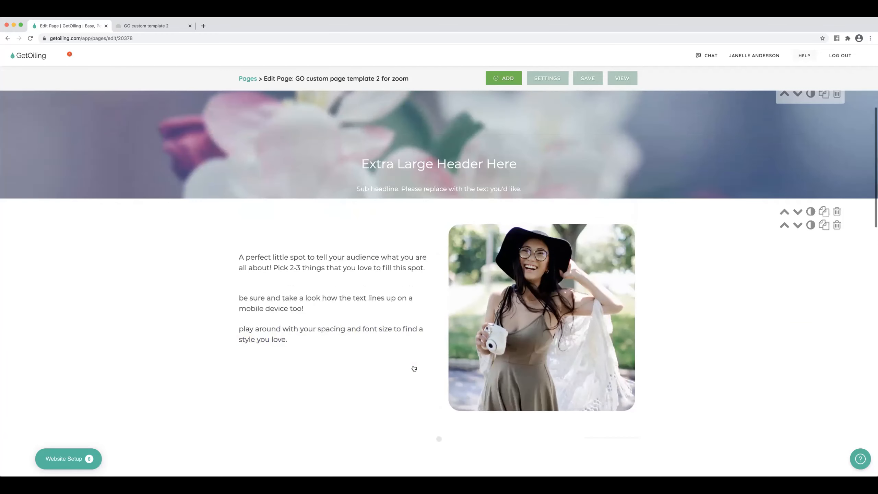
{"action": "scroll", "coordinate": [413, 367], "scroll_direction": "up", "scroll_amount": 1}
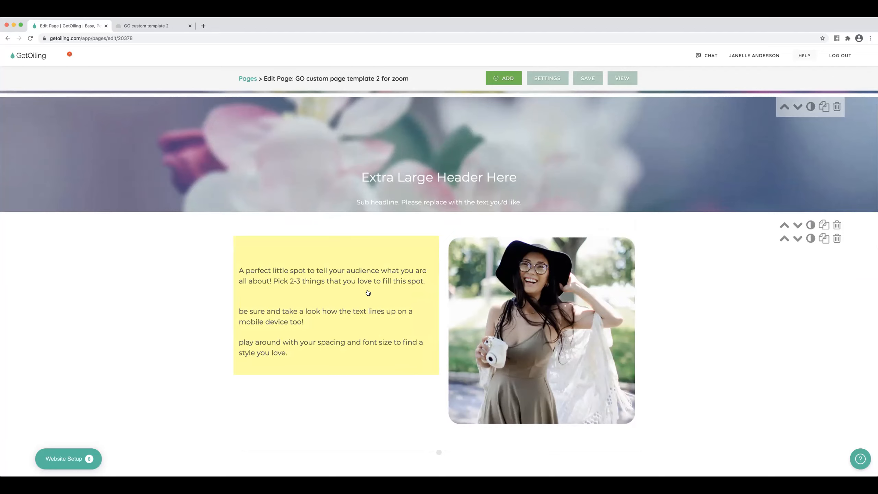
{"action": "left_click", "coordinate": [373, 279]}
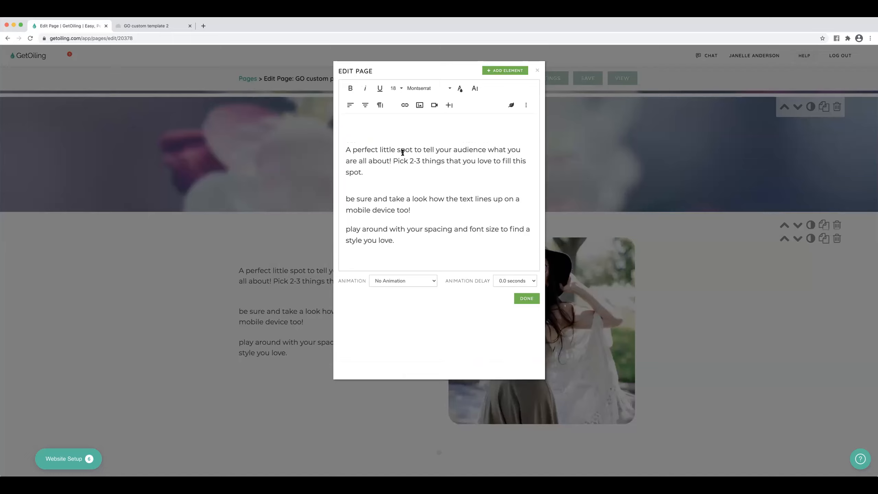
{"action": "left_click_drag", "start_coordinate": [410, 210], "coordinate": [331, 211]}
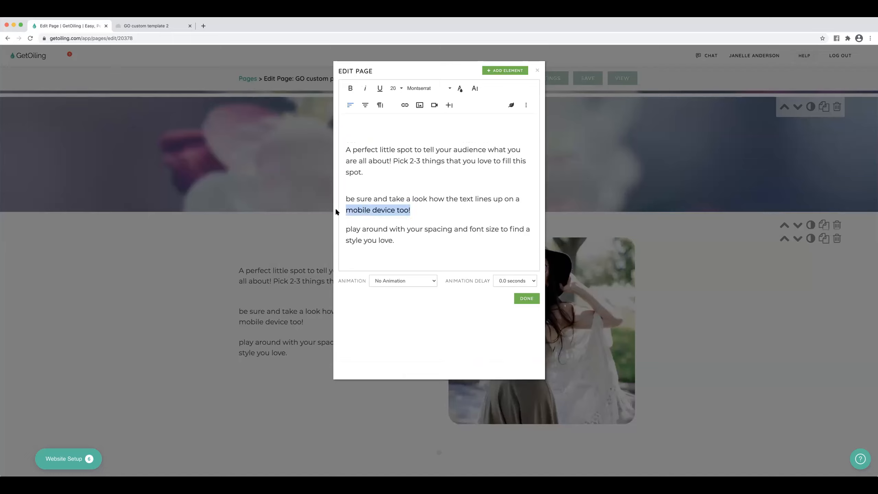
{"action": "key", "text": "BackSpace"}
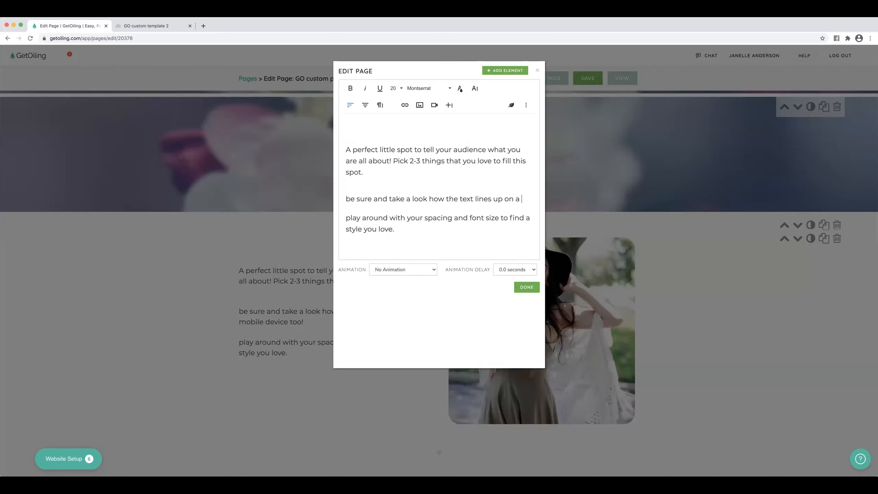
{"action": "key", "text": "Return"}
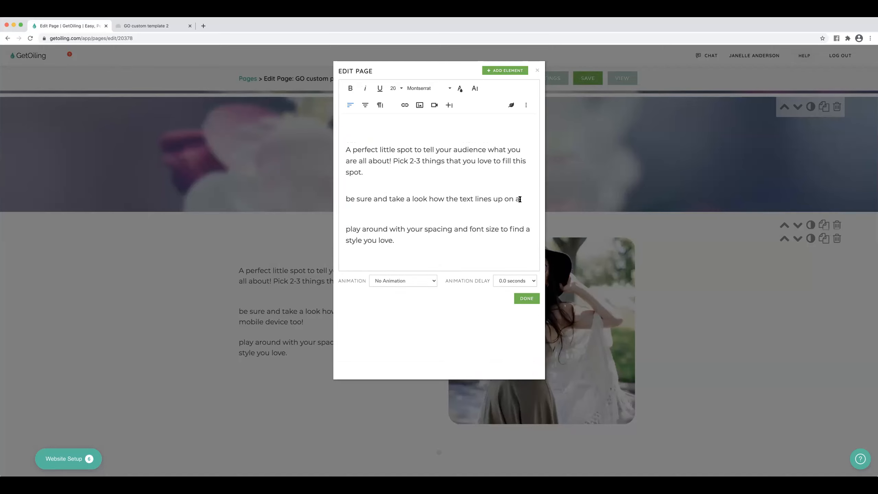
{"action": "key", "text": "BackSpace"}
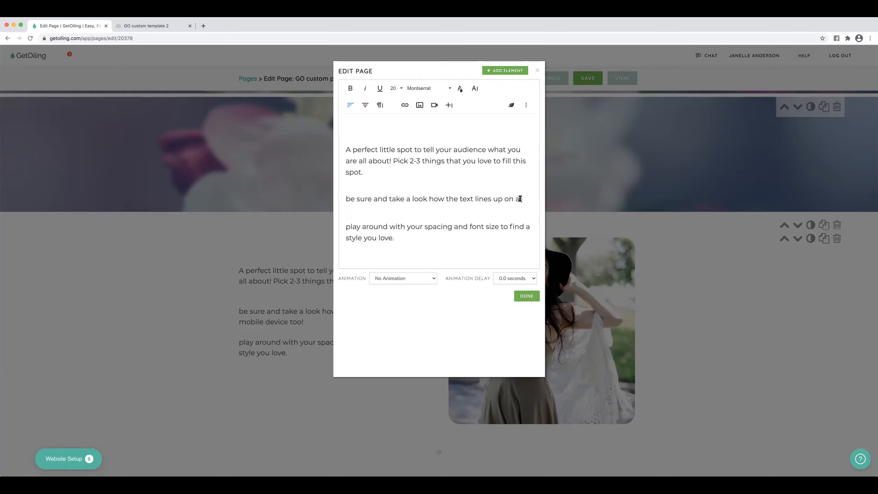
{"action": "left_click", "coordinate": [538, 71]}
Look over the page sections, then leave the editor for the page list and discard the unsaved text changes
{"action": "scroll", "coordinate": [348, 357], "scroll_direction": "up", "scroll_amount": 2}
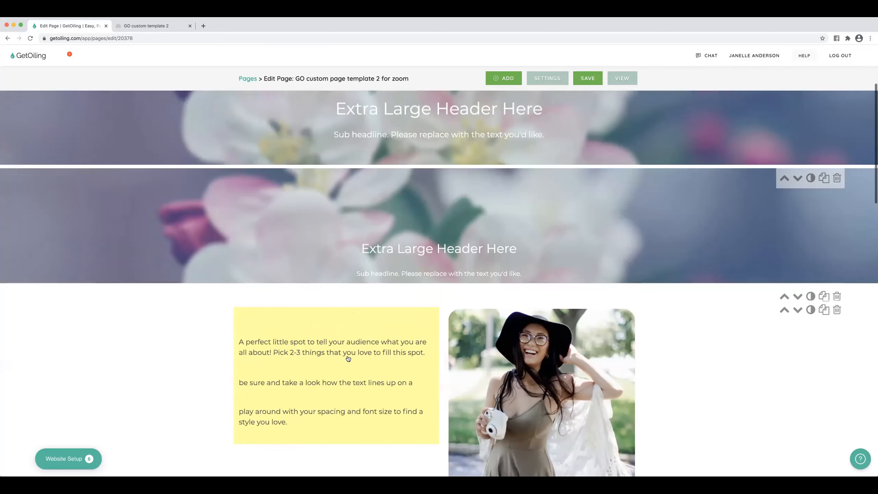
{"action": "scroll", "coordinate": [348, 358], "scroll_direction": "up", "scroll_amount": 4}
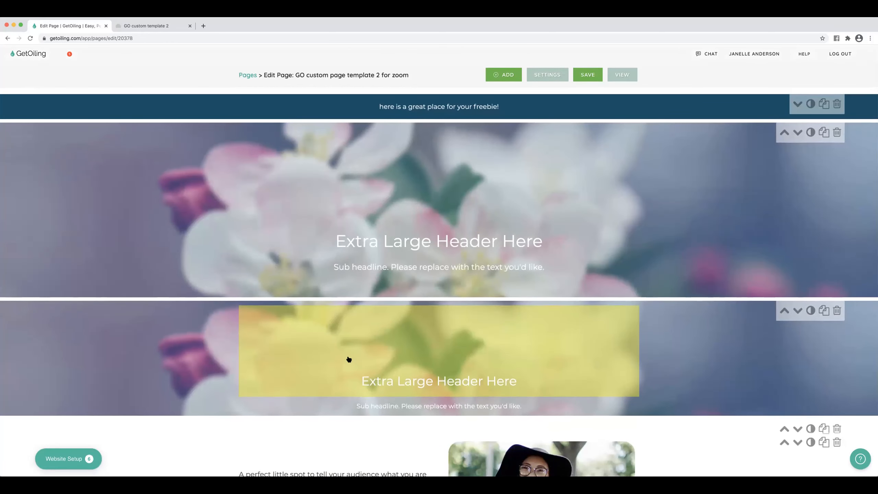
{"action": "scroll", "coordinate": [349, 359], "scroll_direction": "down", "scroll_amount": 18}
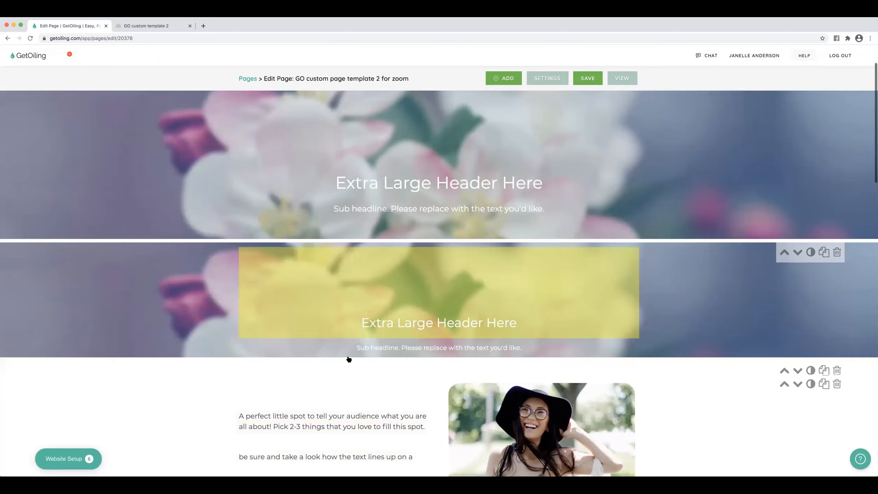
{"action": "scroll", "coordinate": [349, 359], "scroll_direction": "down", "scroll_amount": 6}
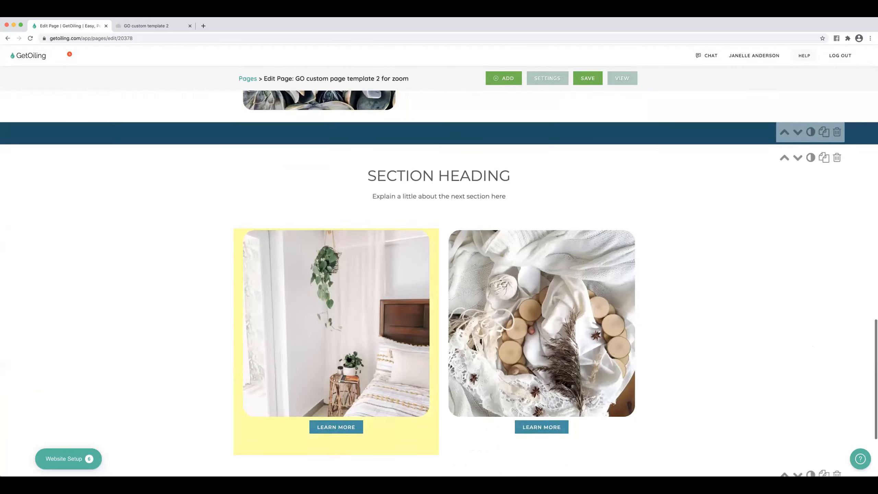
{"action": "scroll", "coordinate": [348, 359], "scroll_direction": "up", "scroll_amount": 20}
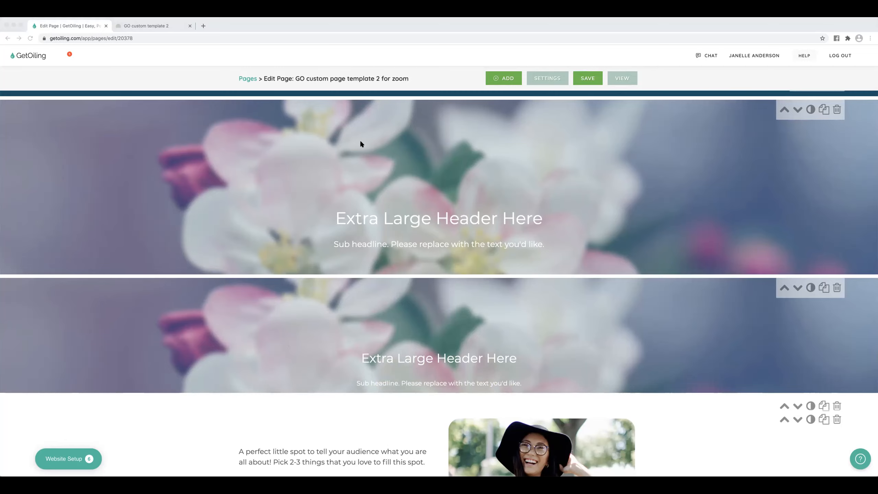
{"action": "scroll", "coordinate": [334, 150], "scroll_direction": "down", "scroll_amount": 1}
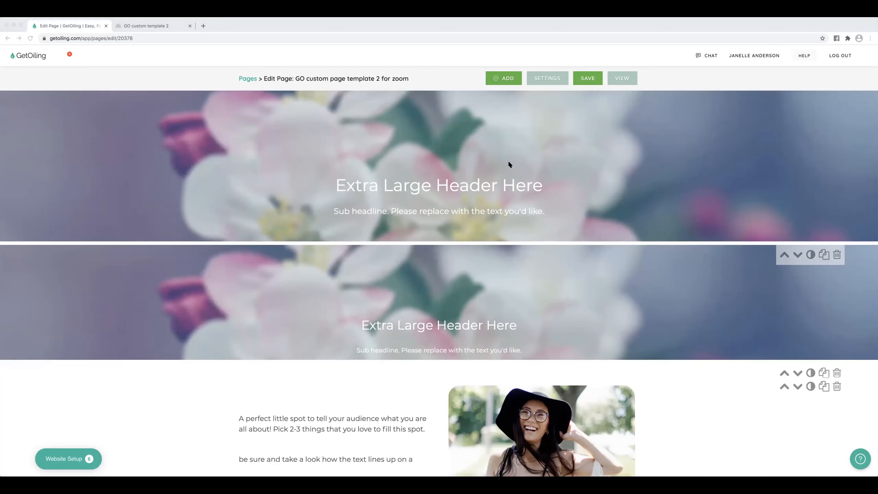
{"action": "left_click", "coordinate": [246, 77]}
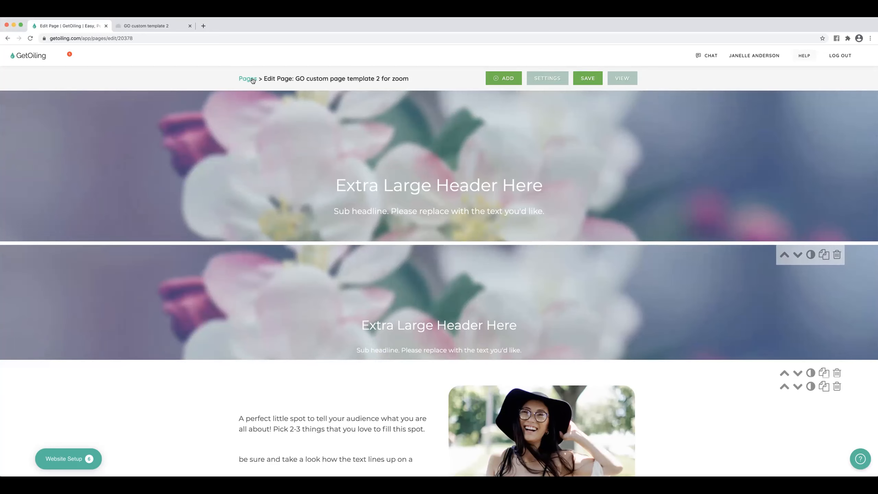
{"action": "left_click", "coordinate": [252, 79]}
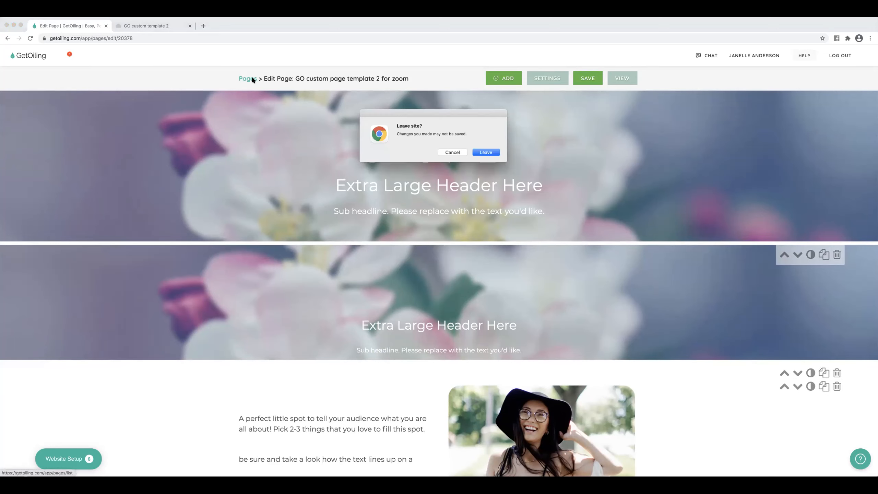
{"action": "left_click", "coordinate": [487, 153]}
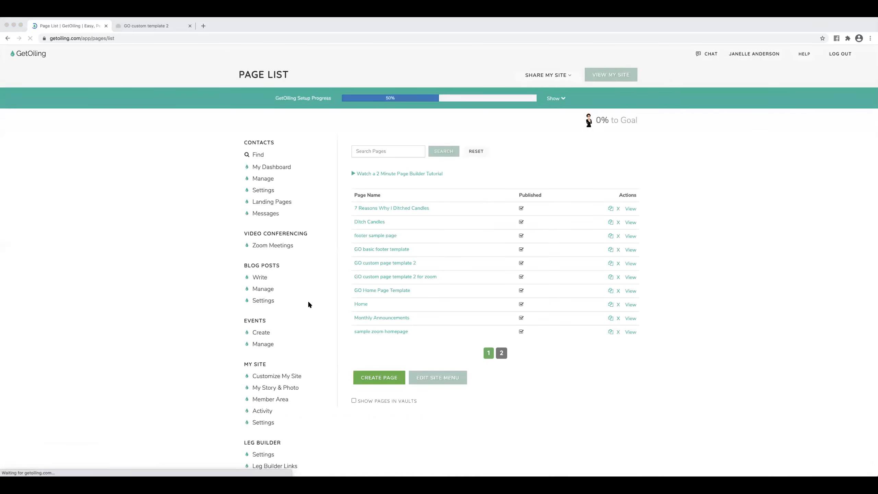
Reopen the page "GO custom page template 2 for zoom" for editing from the page list
{"action": "scroll", "coordinate": [320, 296], "scroll_direction": "down", "scroll_amount": 2}
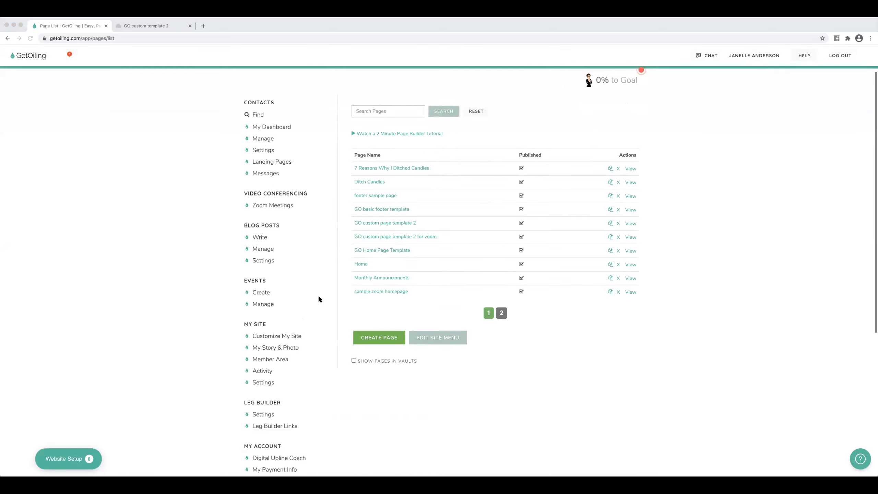
{"action": "left_click", "coordinate": [257, 379]}
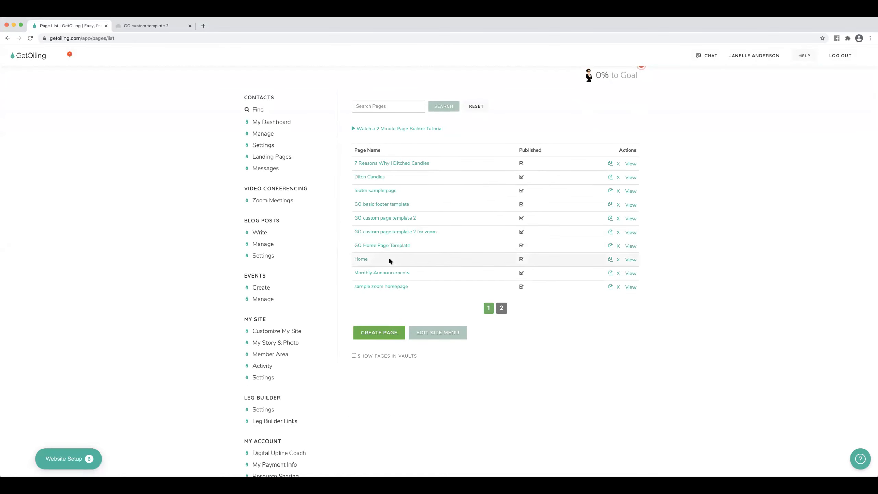
{"action": "left_click", "coordinate": [428, 234]}
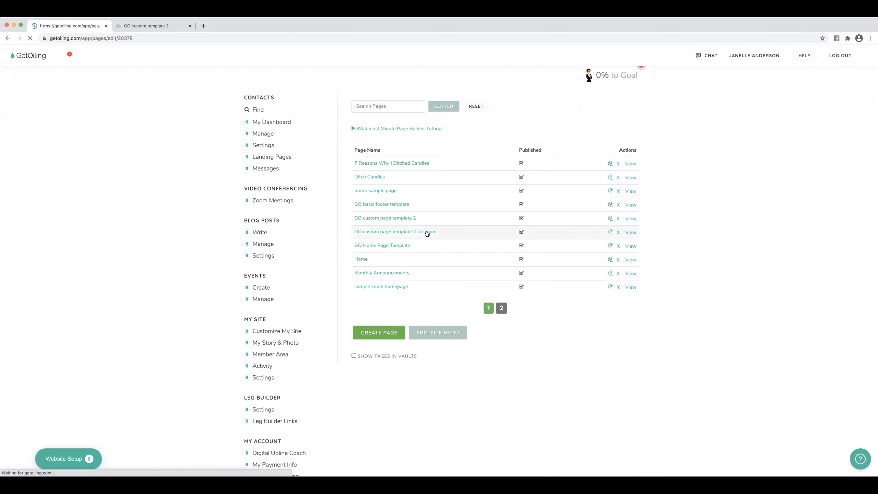